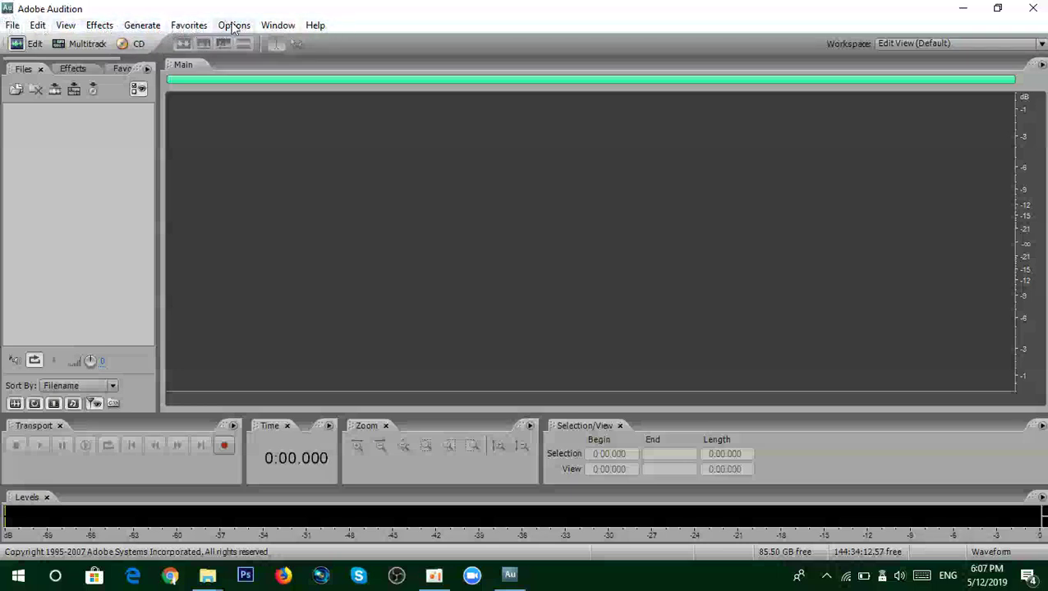
pyautogui.click(12, 121)
pyautogui.click(258, 131)
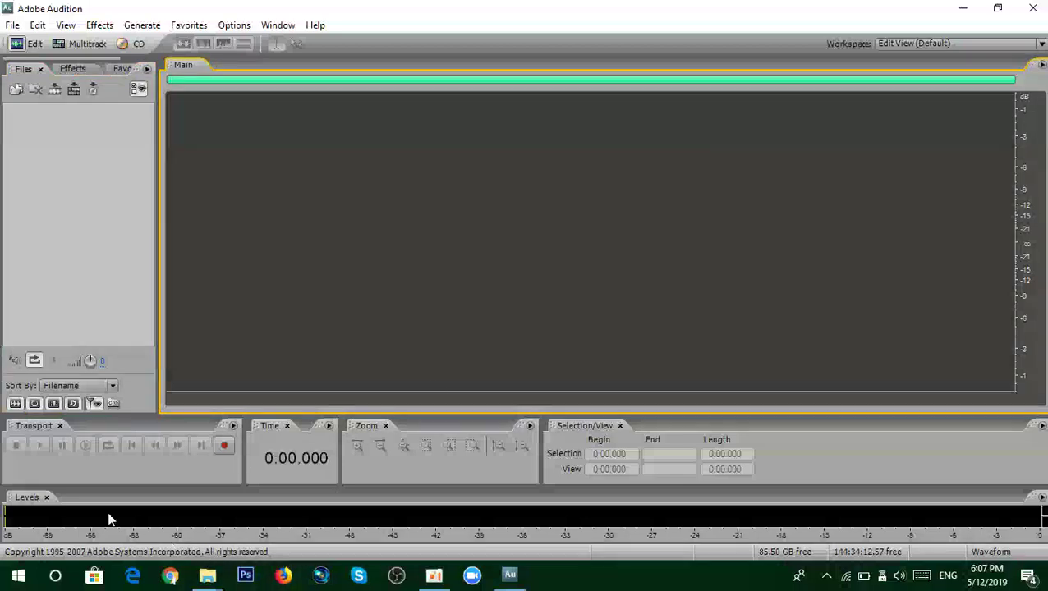
pyautogui.click(13, 26)
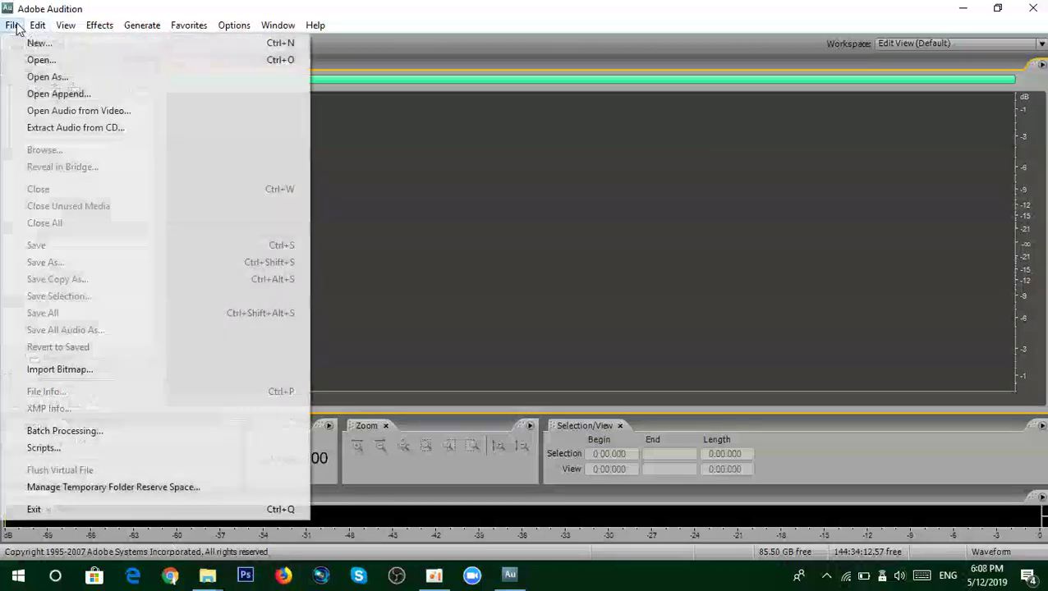
pyautogui.click(20, 26)
pyautogui.click(66, 25)
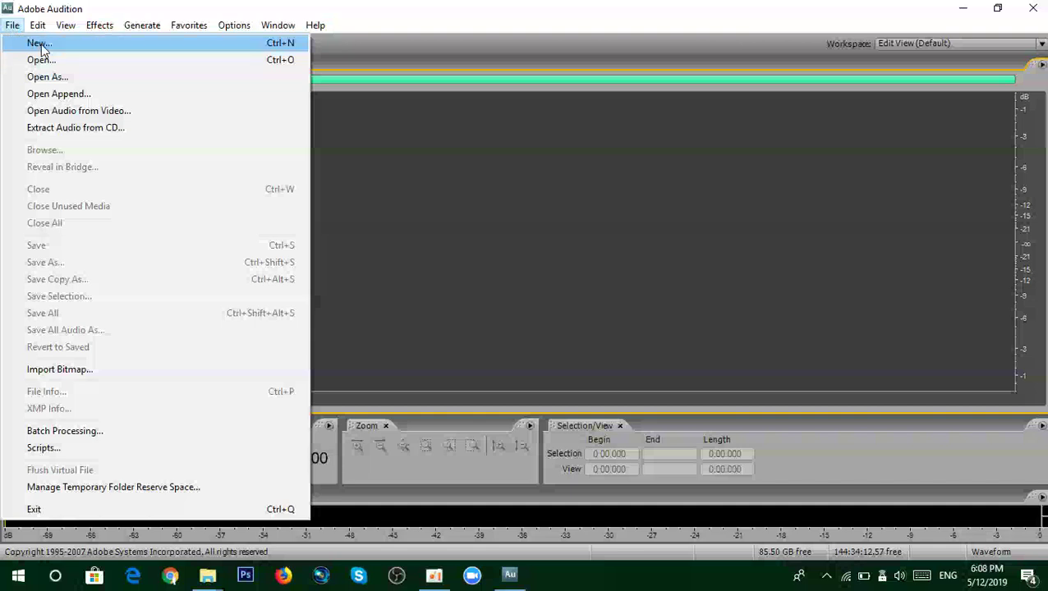
pyautogui.click(405, 166)
# Step: Record a short clip into a new 44100 Hz, 16-bit stereo waveform and place the cursor near its start
pyautogui.click(228, 445)
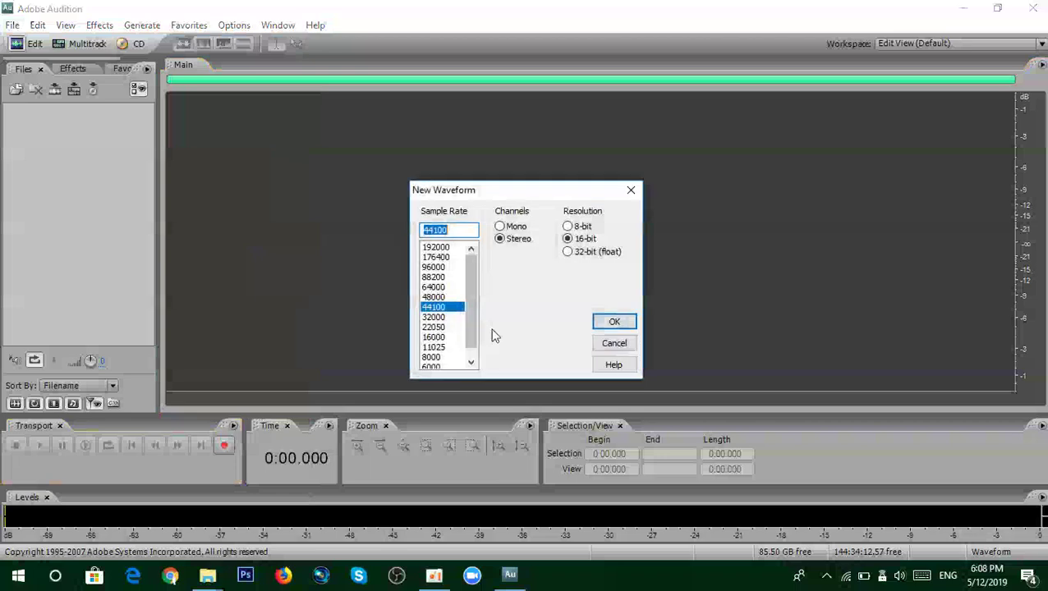
pyautogui.click(610, 322)
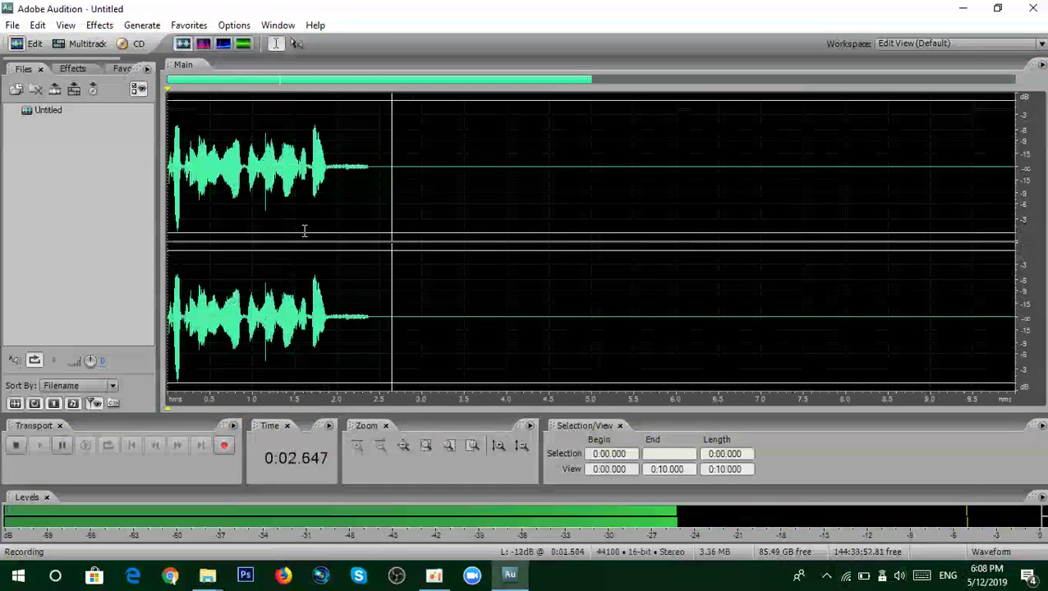
pyautogui.press('space')
pyautogui.click(418, 164)
pyautogui.click(761, 257)
pyautogui.click(174, 158)
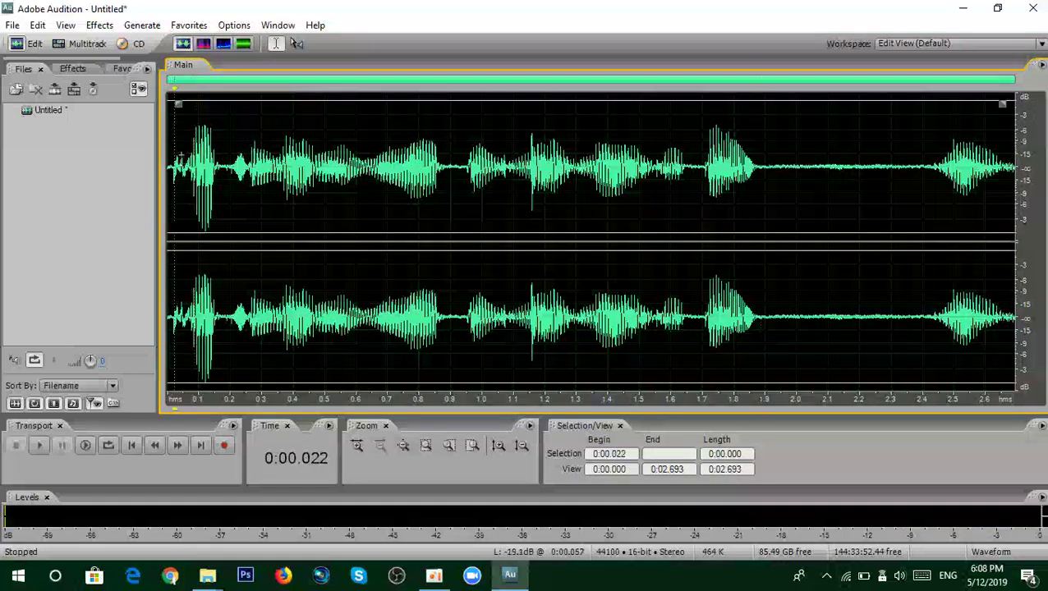
# Step: Create a second new waveform at 44100 Hz, stereo, 16-bit, and record a short clip into it
pyautogui.click(12, 24)
pyautogui.click(39, 42)
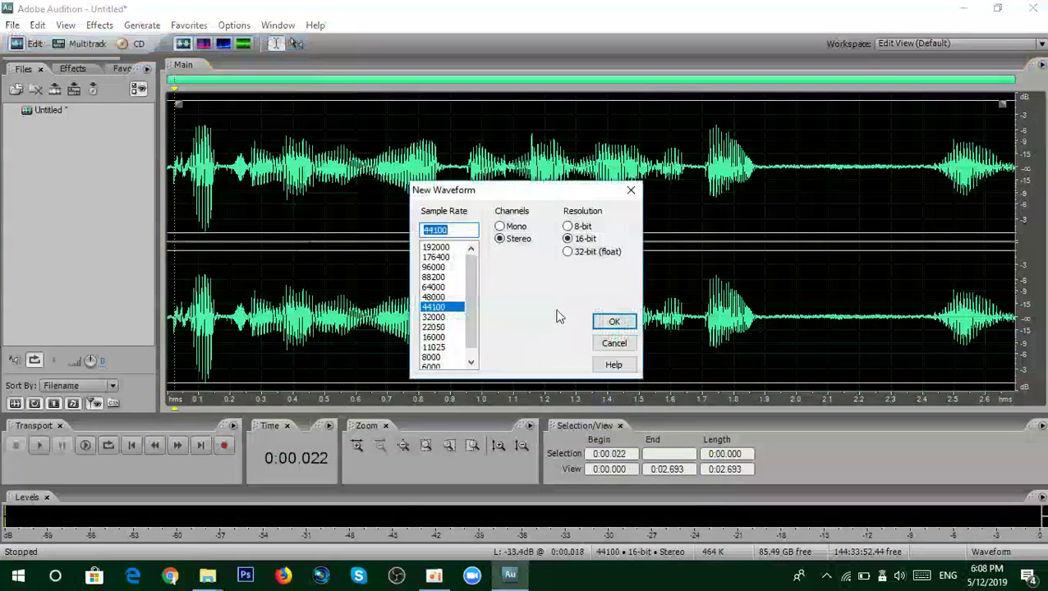
pyautogui.click(611, 327)
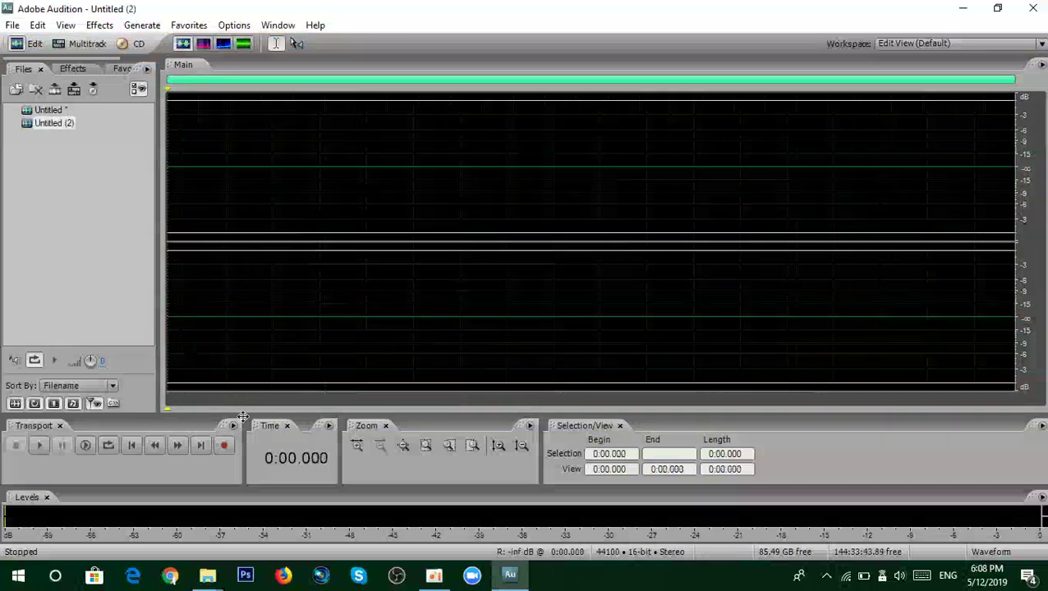
pyautogui.click(225, 445)
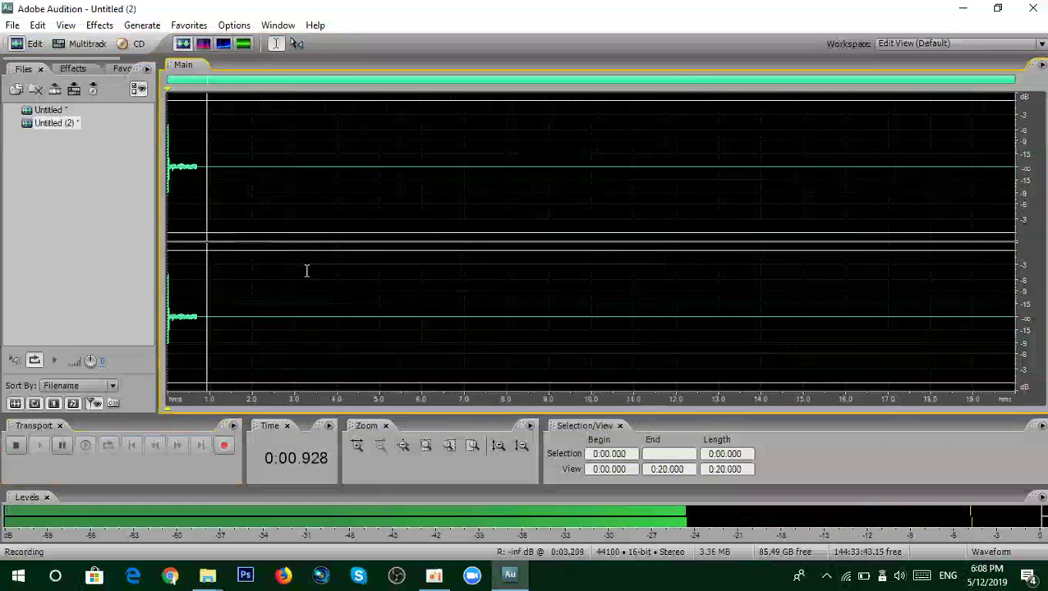
pyautogui.press('space')
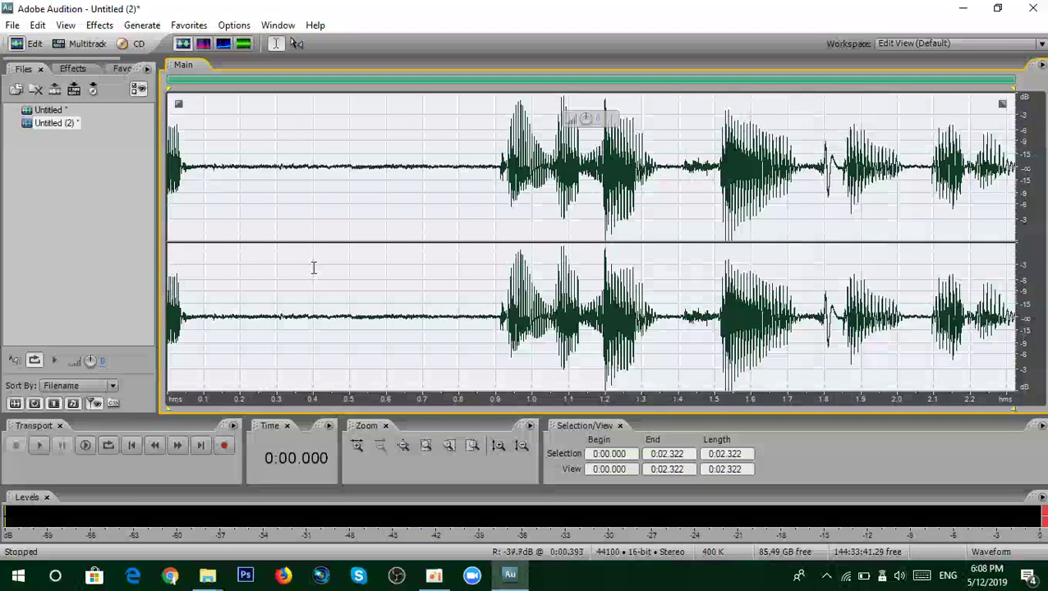
# Step: Close both untitled recordings together without saving either of them
pyautogui.click(41, 111)
pyautogui.click(62, 125)
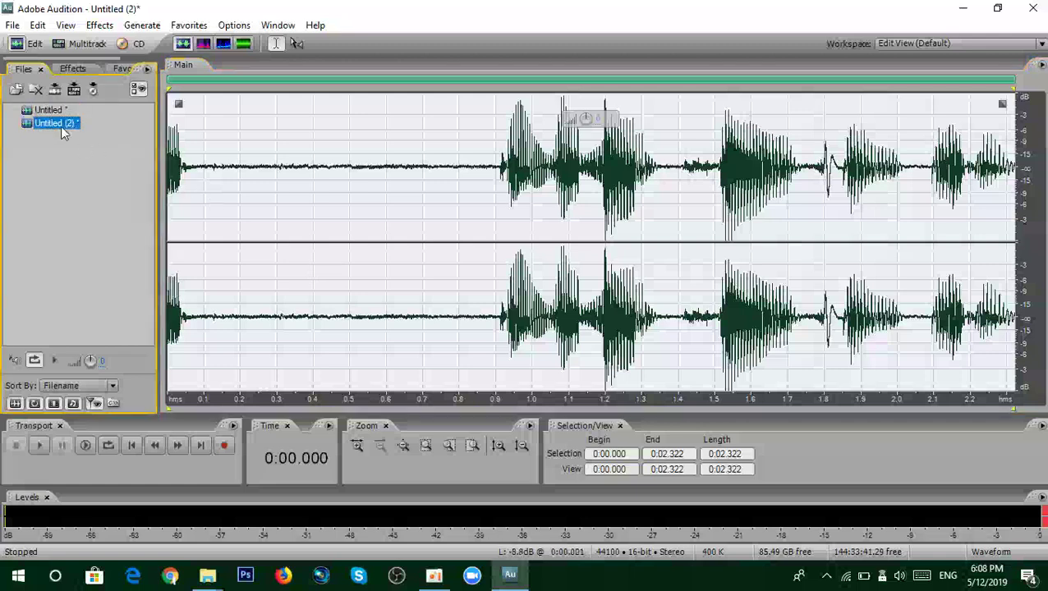
pyautogui.moveTo(85, 175); pyautogui.dragTo(27, 103)
pyautogui.hotkey('ctrl', 'w')
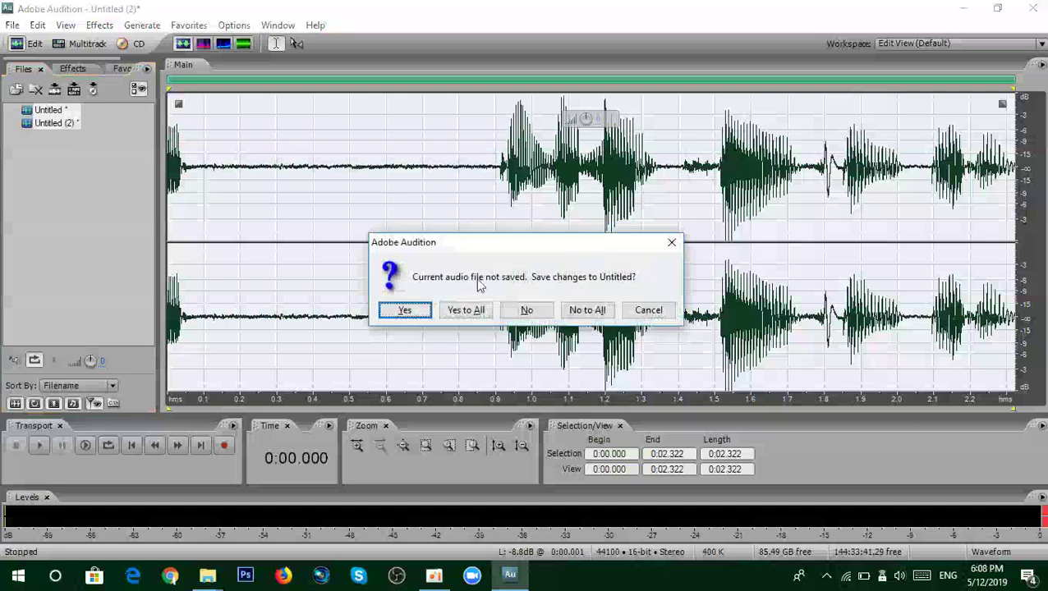
pyautogui.click(566, 310)
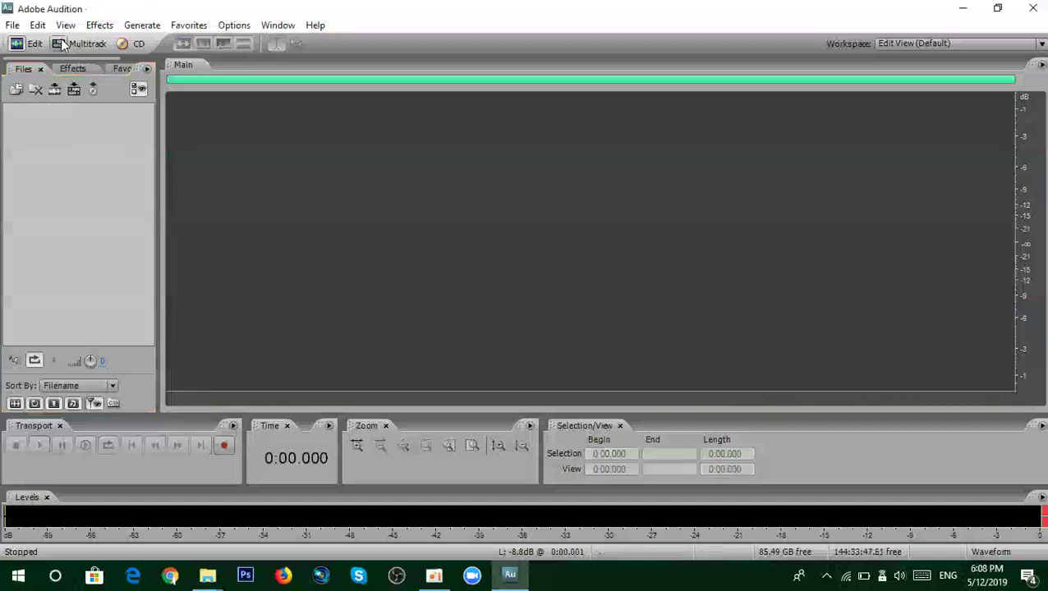
# Step: Start opening an existing audio file and browse up from the Music folder to This PC
pyautogui.click(13, 25)
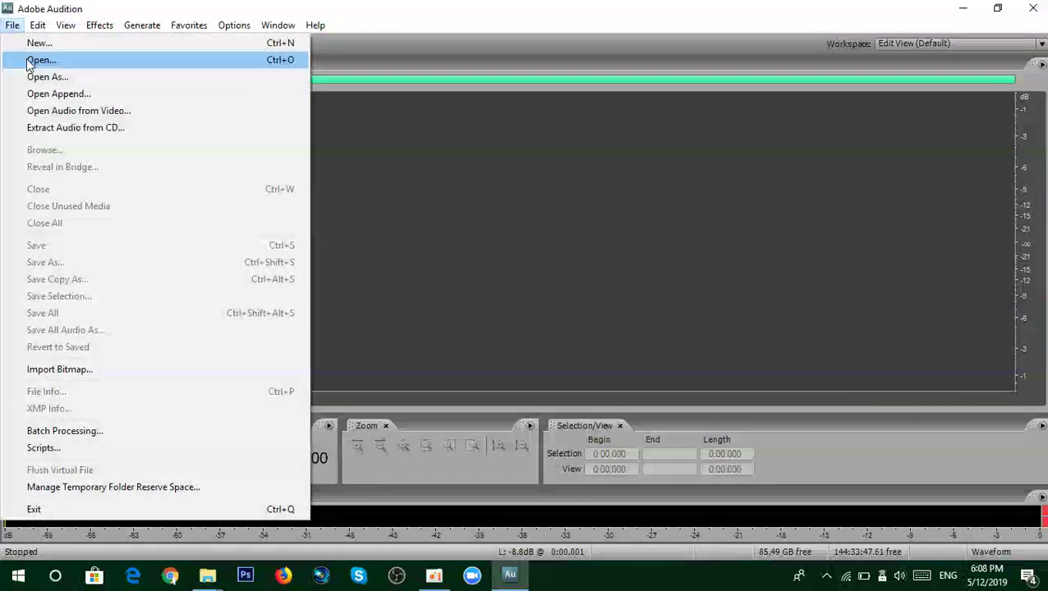
pyautogui.click(75, 61)
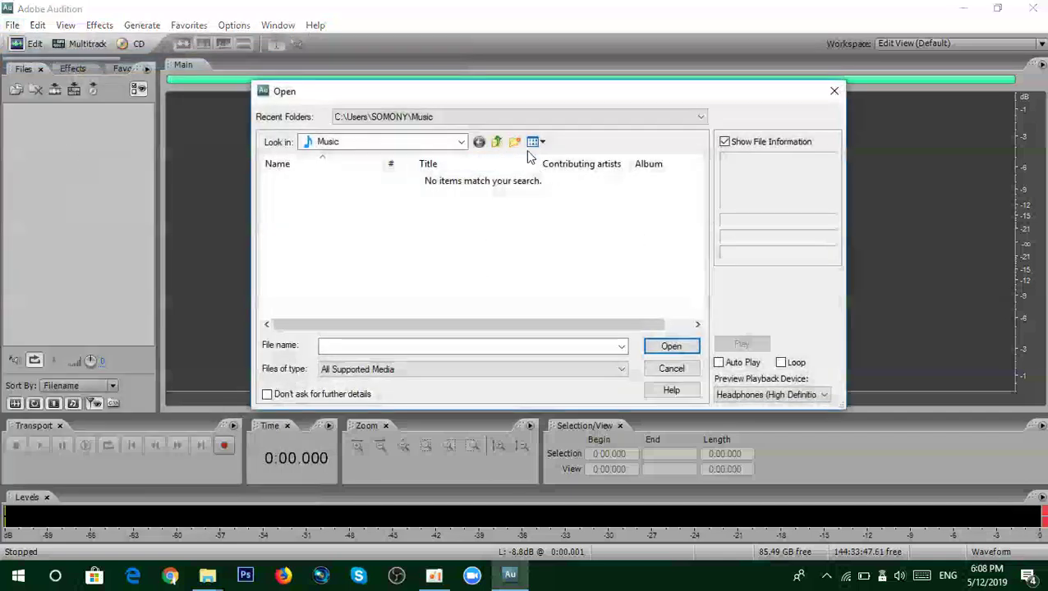
pyautogui.click(500, 143)
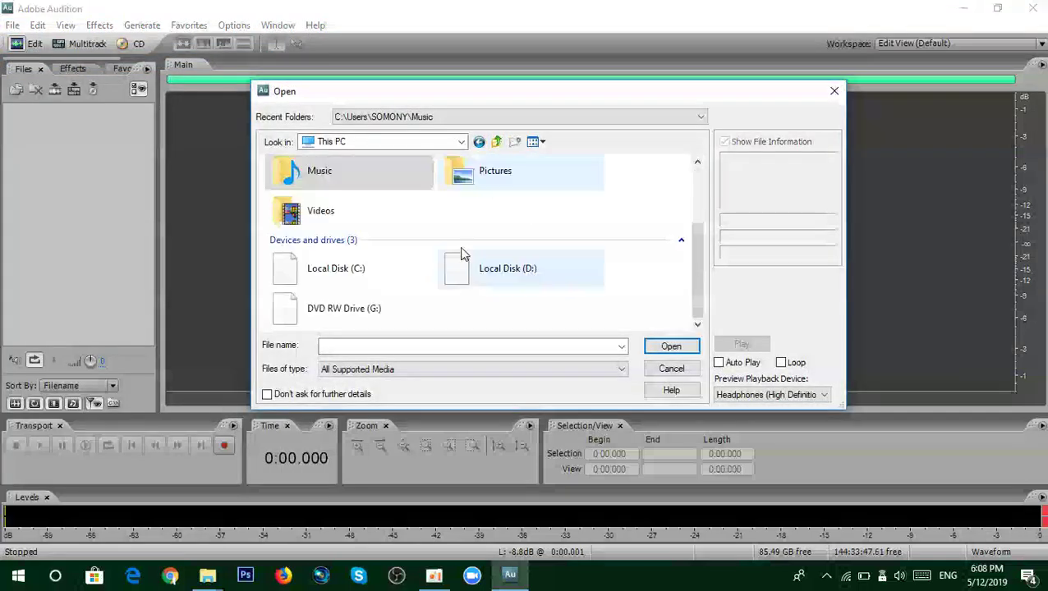
pyautogui.doubleClick(515, 279)
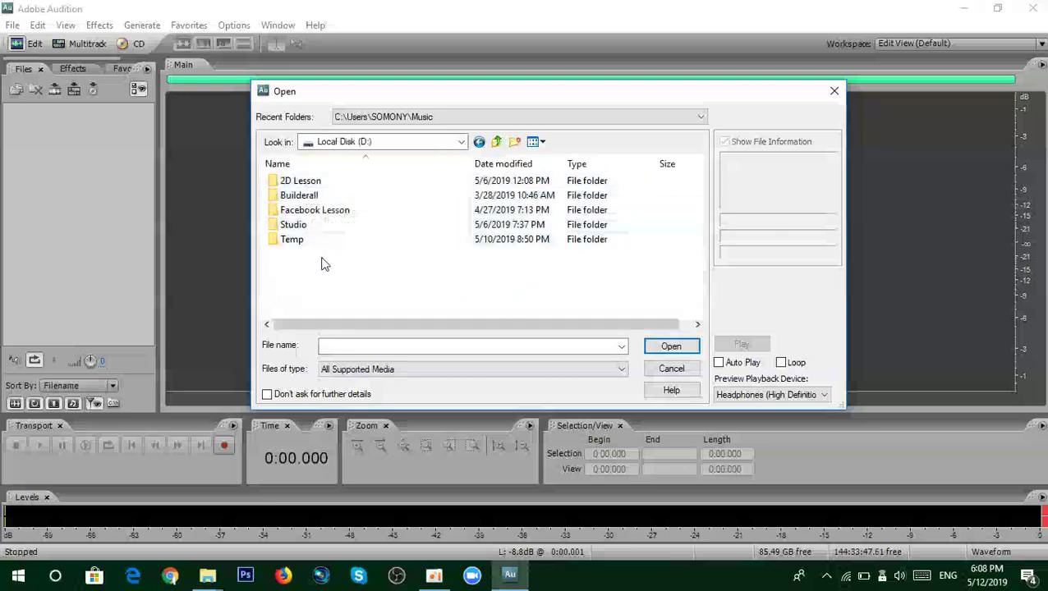
pyautogui.doubleClick(313, 226)
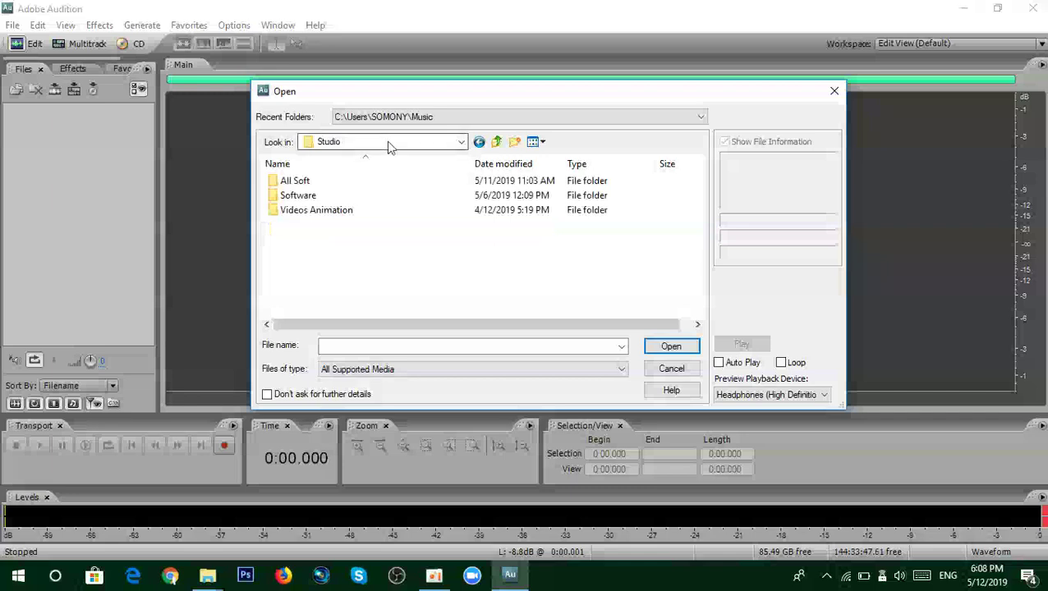
pyautogui.click(496, 142)
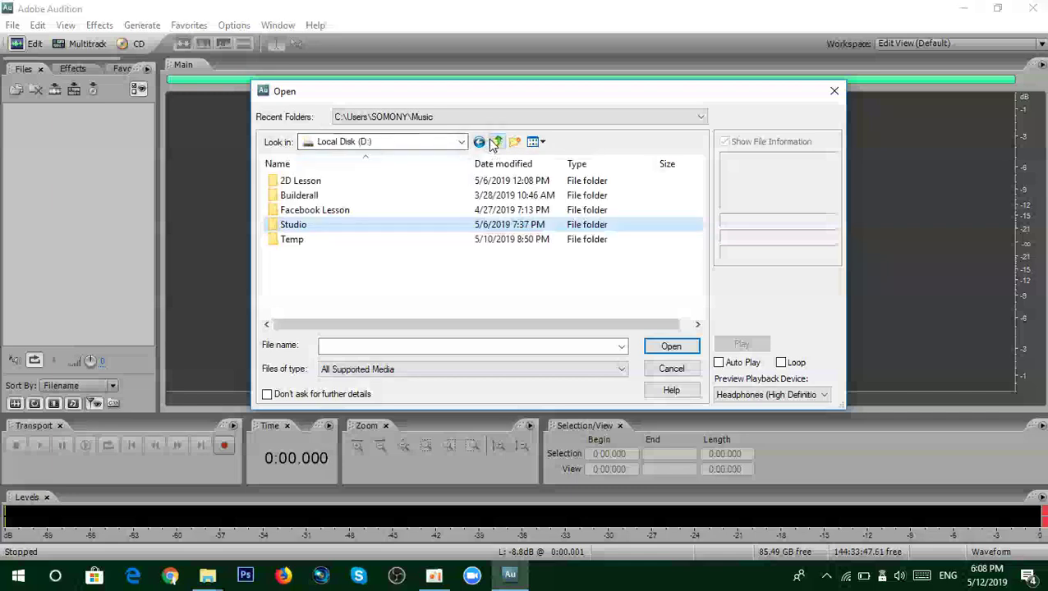
pyautogui.click(494, 142)
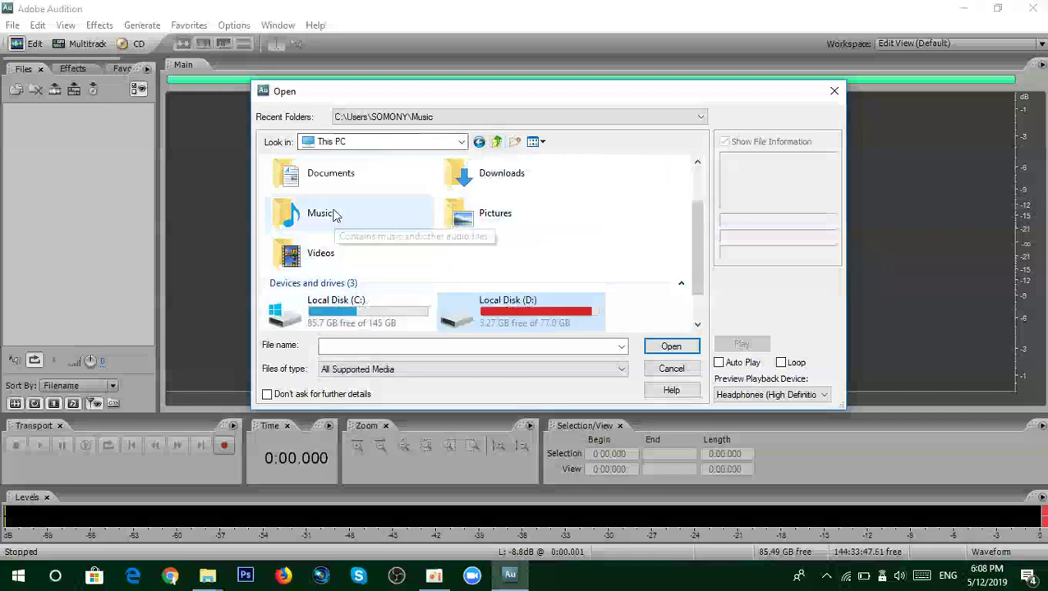
# Step: Open the Test Sound audio file from the Somleng folder on the Desktop
pyautogui.click(497, 142)
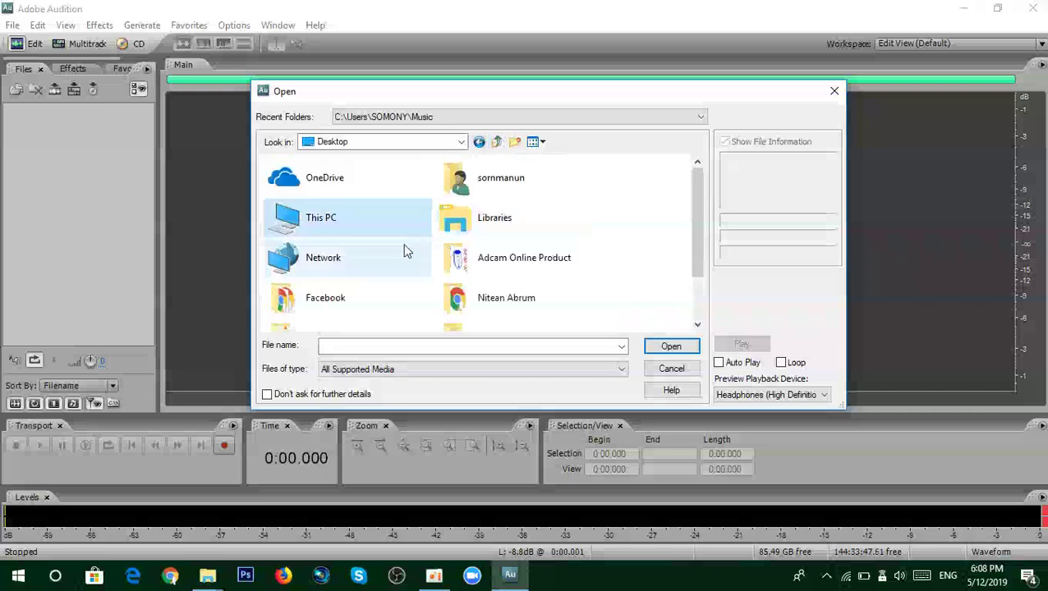
pyautogui.scroll(-2, 403, 252)
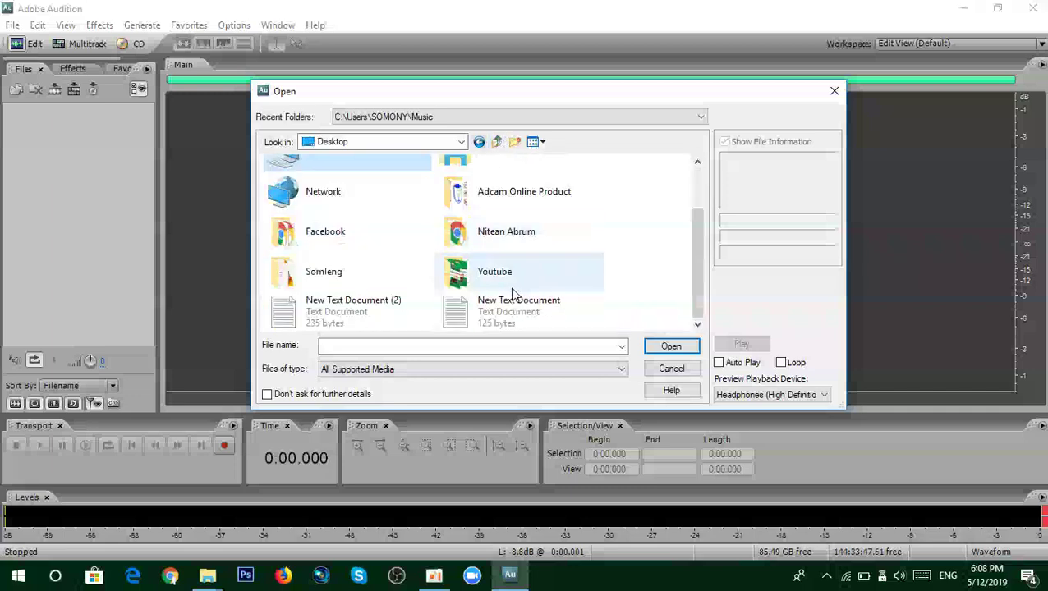
pyautogui.doubleClick(322, 273)
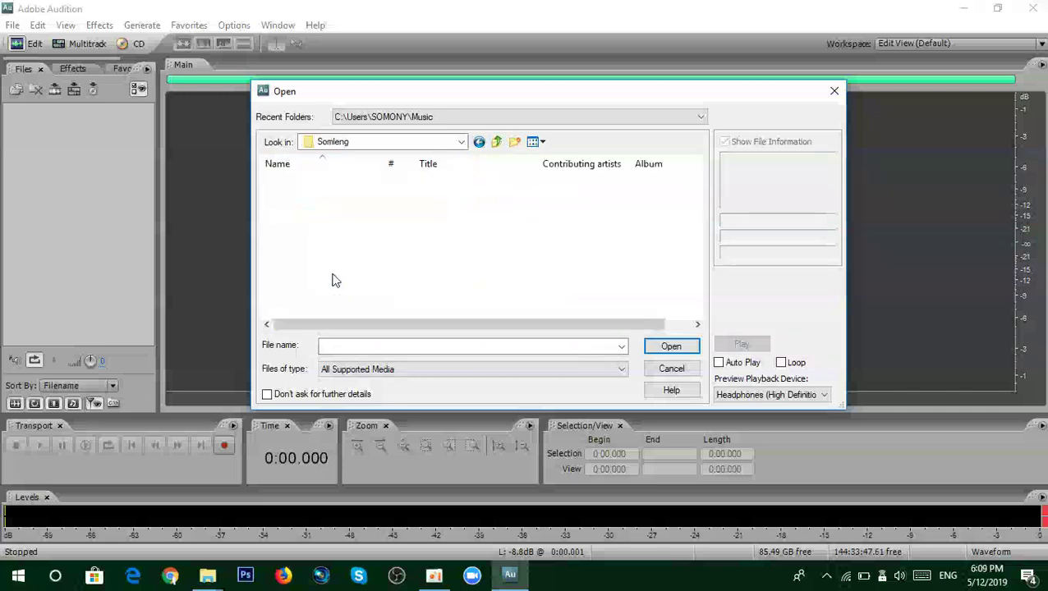
pyautogui.click(320, 182)
pyautogui.doubleClick(321, 182)
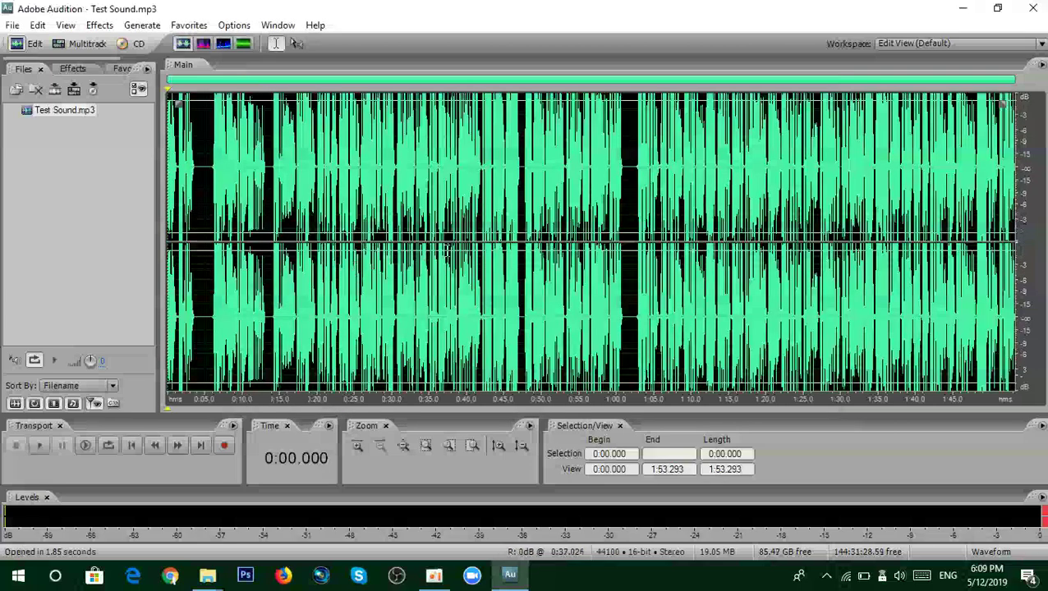
# Step: Move the playback cursor of the Test Sound waveform to about 1:08
pyautogui.scroll(2, 447, 251)
pyautogui.scroll(-2, 448, 251)
pyautogui.moveTo(169, 91); pyautogui.dragTo(675, 95)
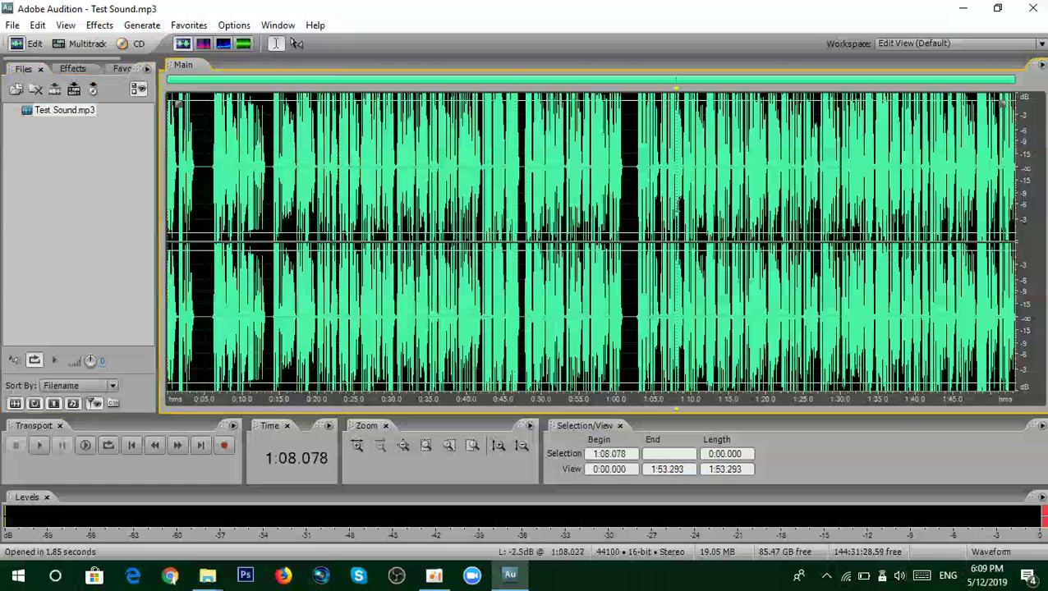
pyautogui.click(13, 25)
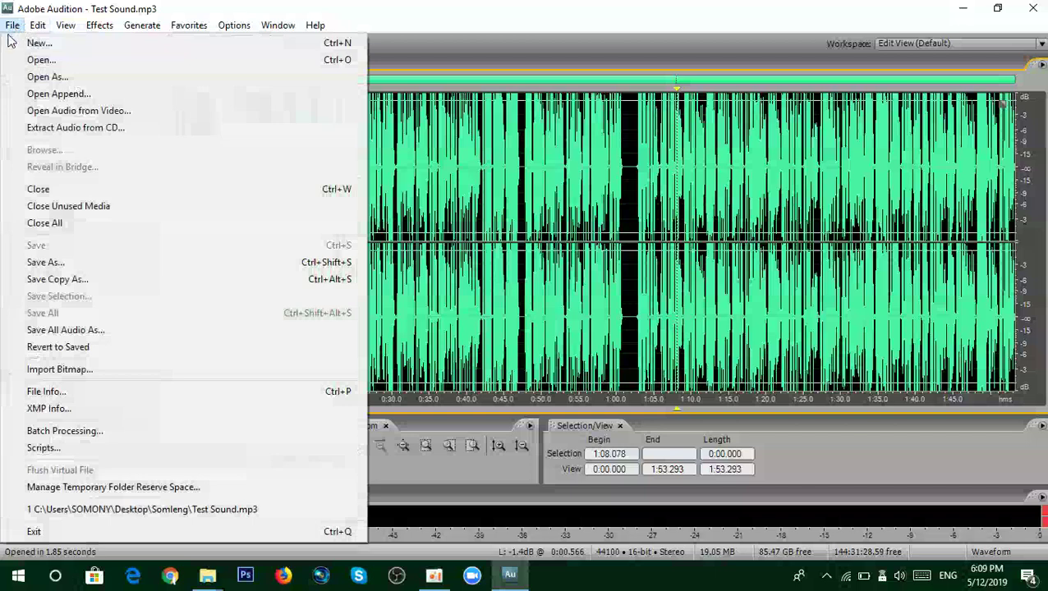
pyautogui.click(52, 78)
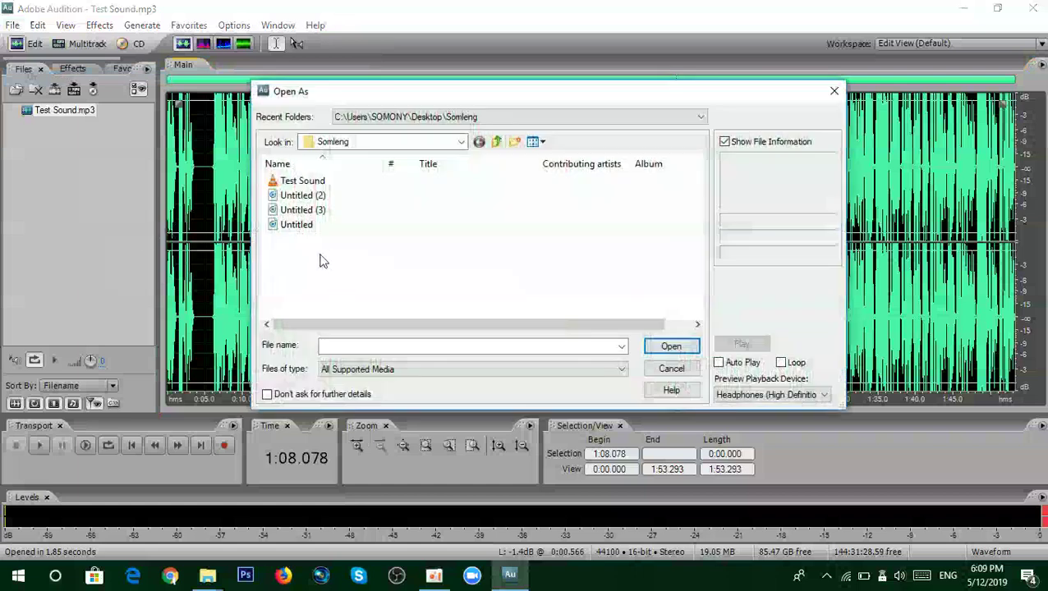
pyautogui.click(302, 181)
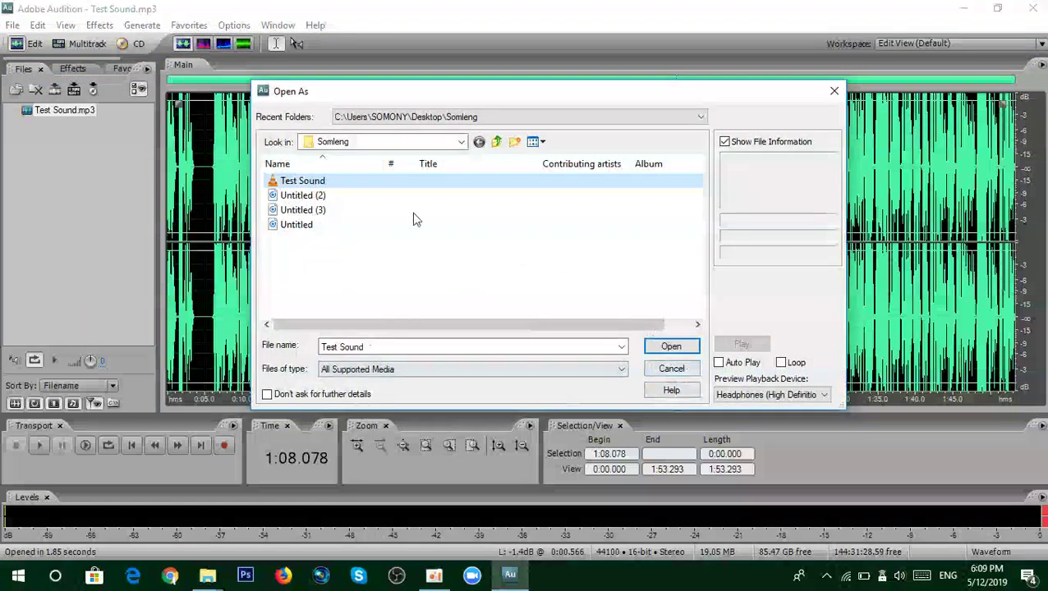
pyautogui.click(671, 369)
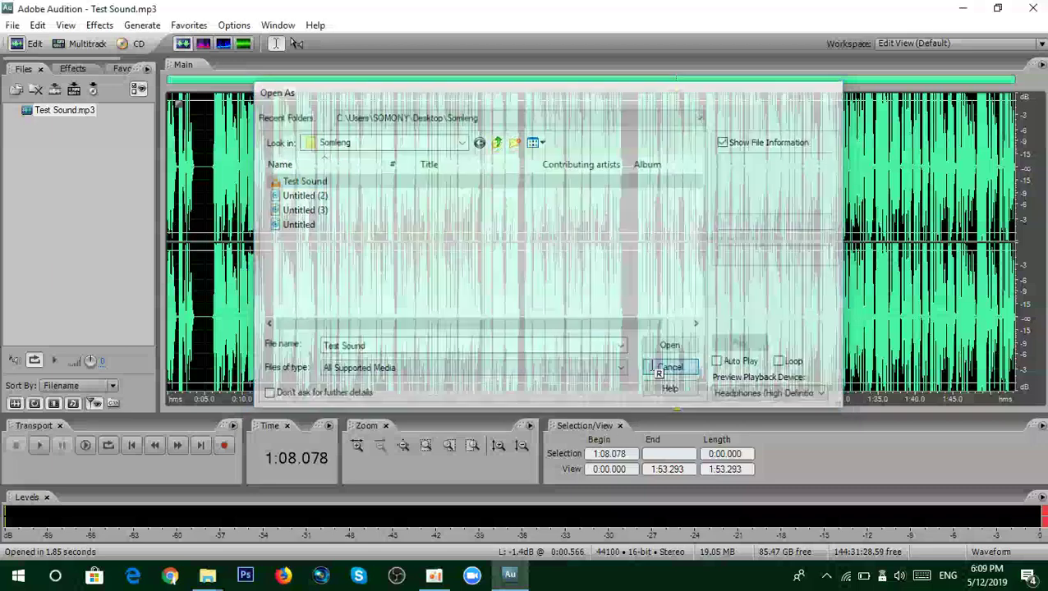
# Step: Close the Test Sound.mp3 file
pyautogui.click(63, 112)
pyautogui.hotkey('ctrl', 'w')
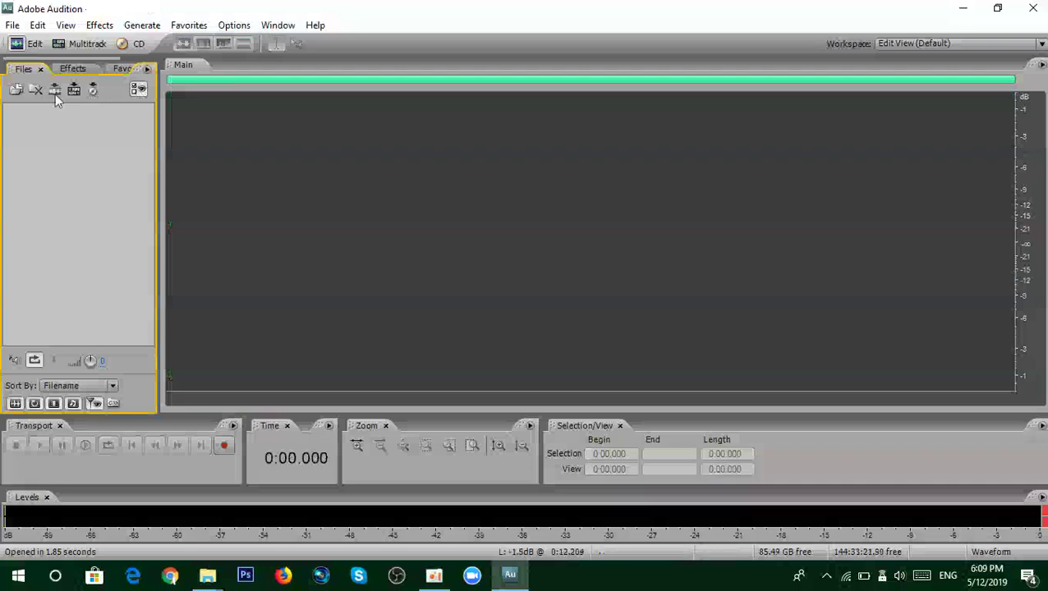
# Step: Start Open Audio from Video and search the Video, Programs, Music and Compressed subfolders of Downloads for a video file
pyautogui.click(12, 25)
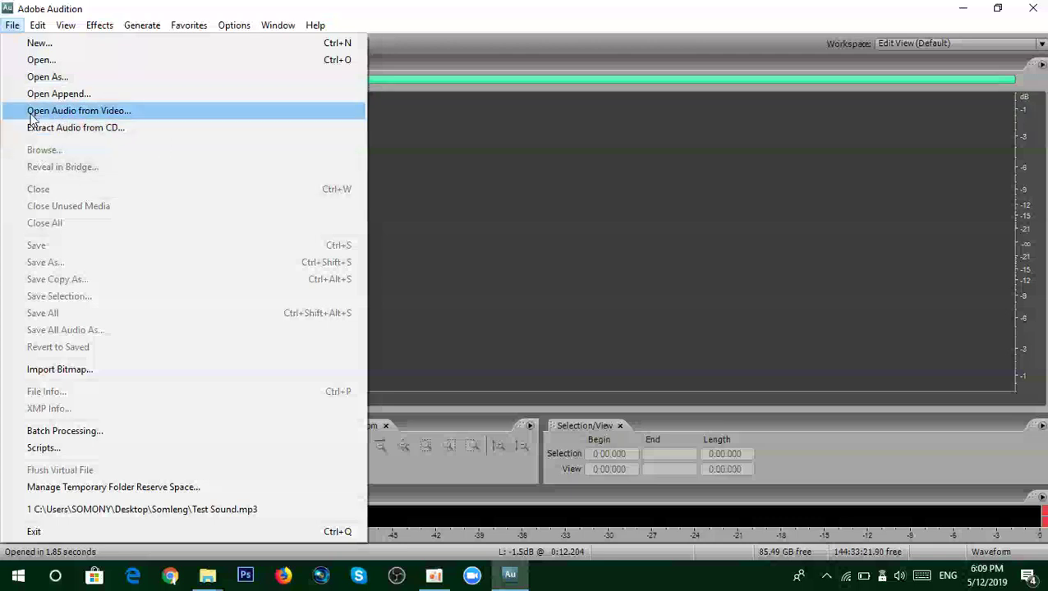
pyautogui.click(139, 110)
pyautogui.click(496, 143)
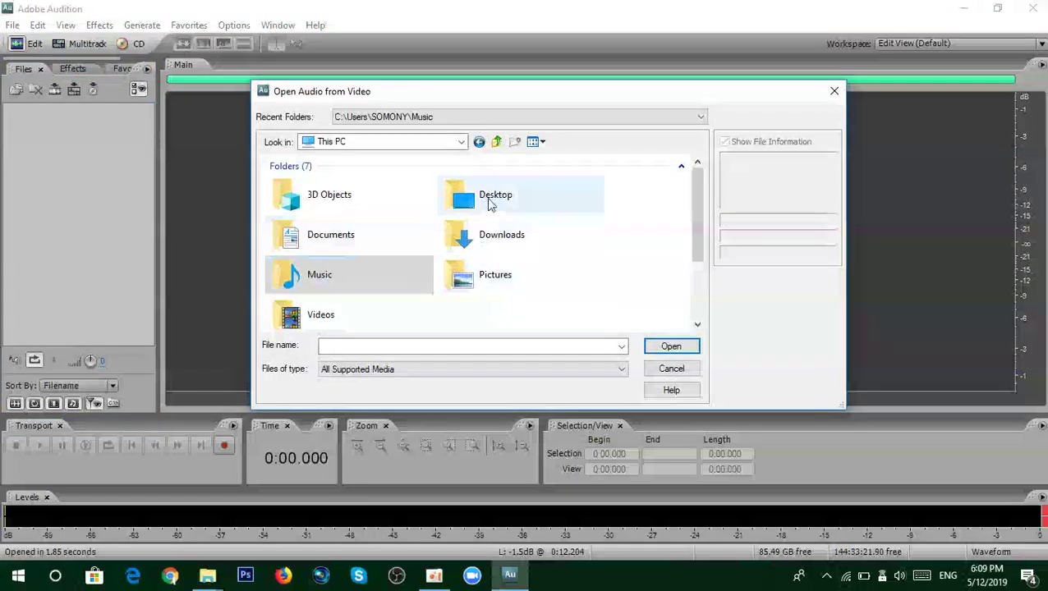
pyautogui.doubleClick(489, 241)
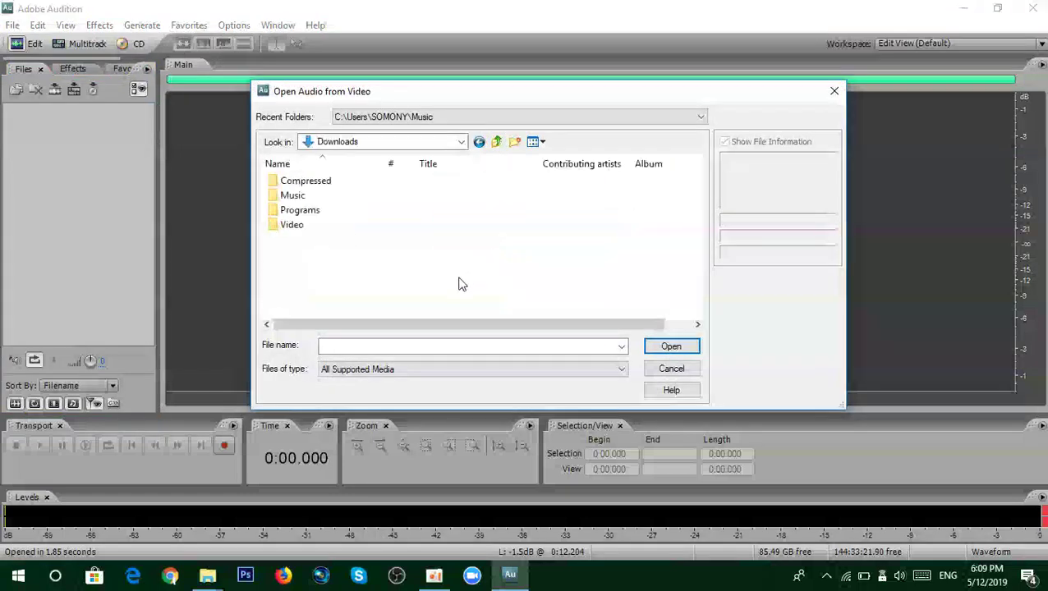
pyautogui.doubleClick(291, 225)
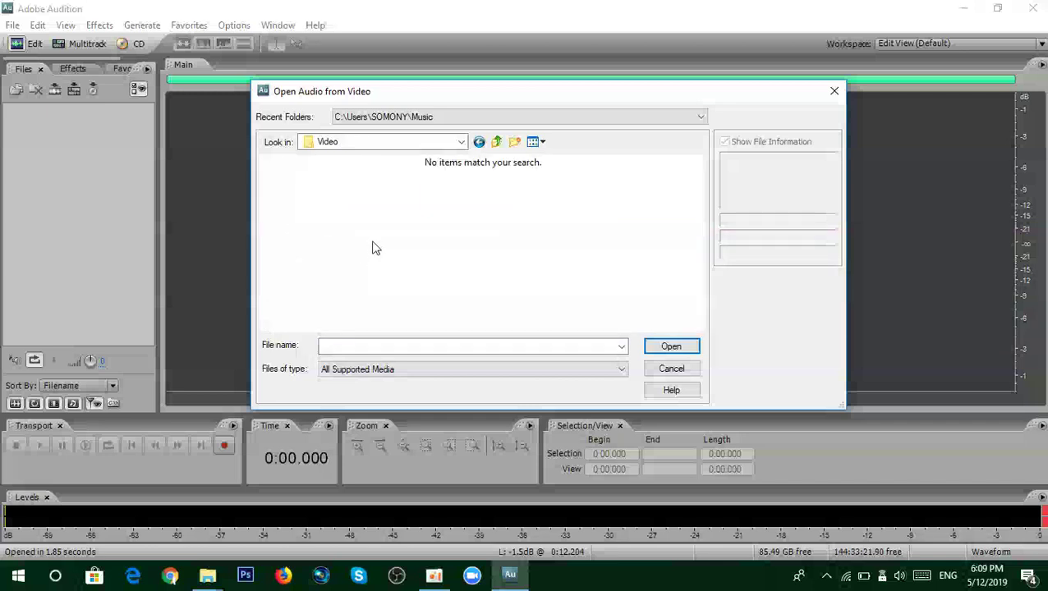
pyautogui.click(496, 141)
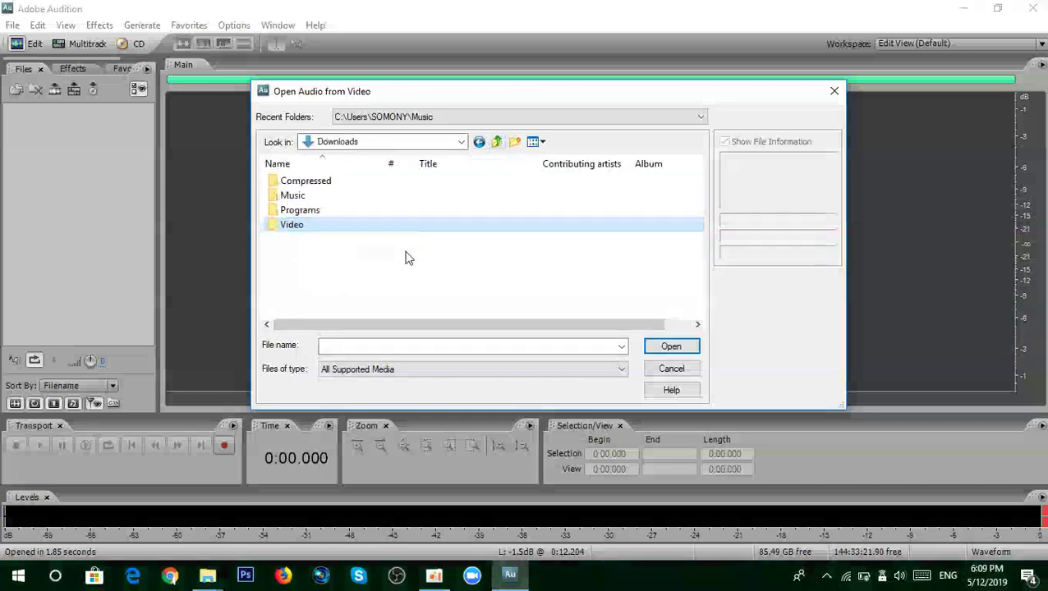
pyautogui.doubleClick(316, 212)
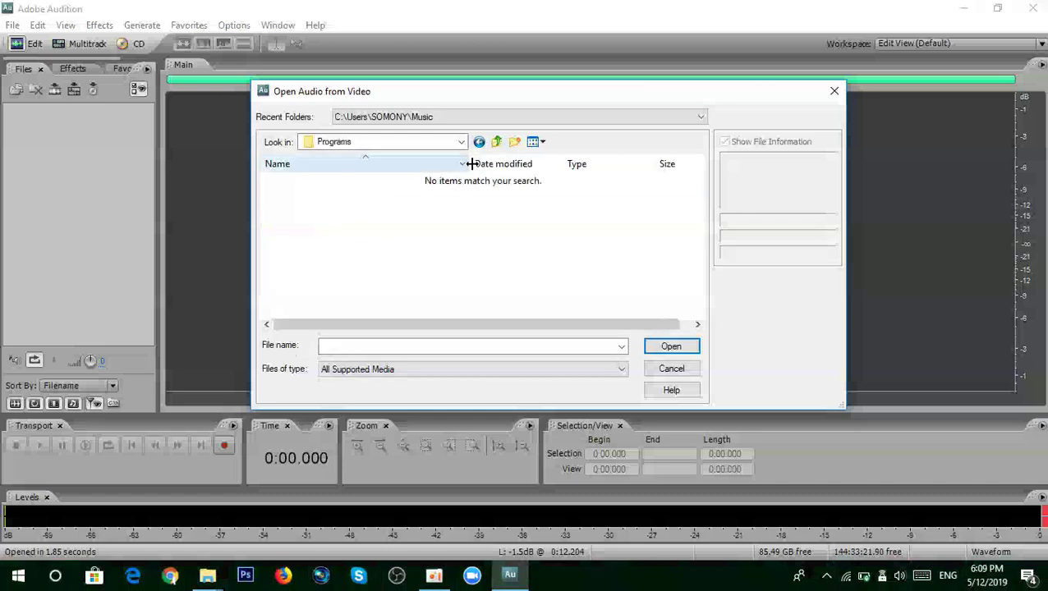
pyautogui.click(496, 141)
pyautogui.doubleClick(283, 193)
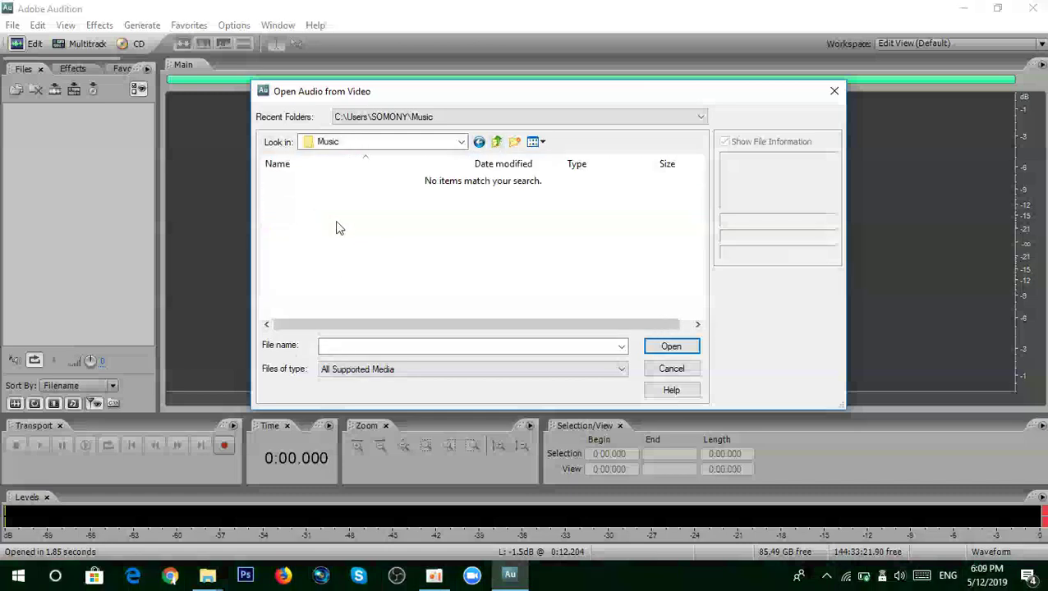
pyautogui.click(496, 141)
pyautogui.doubleClick(324, 179)
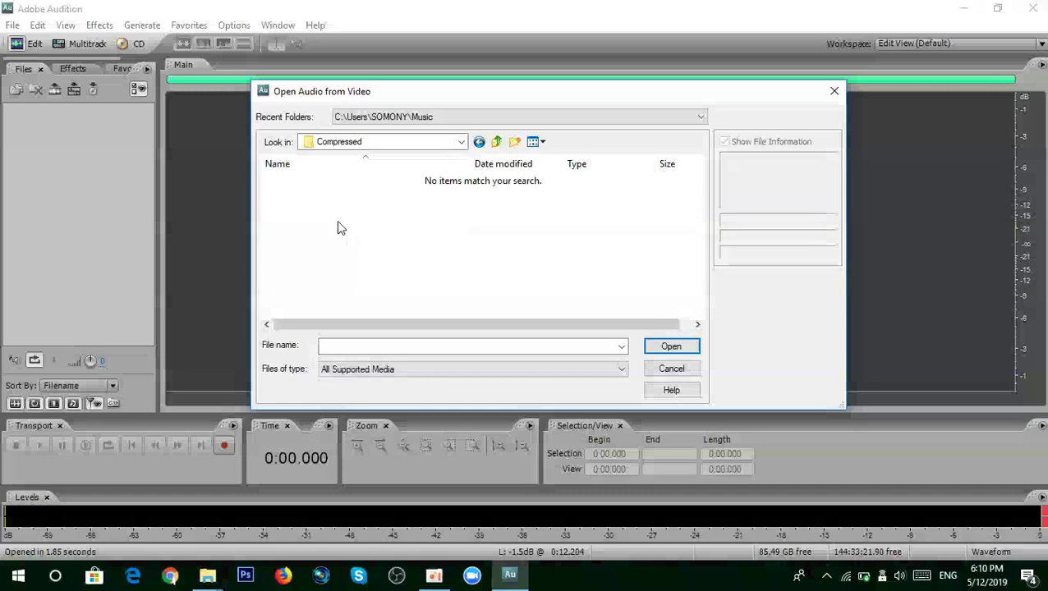
pyautogui.click(498, 142)
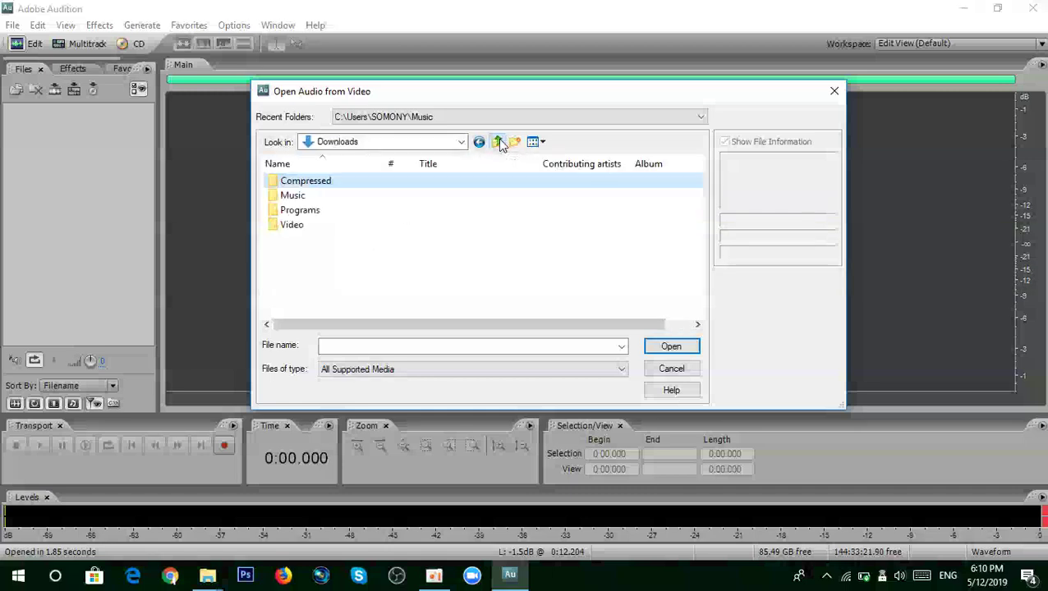
pyautogui.click(498, 142)
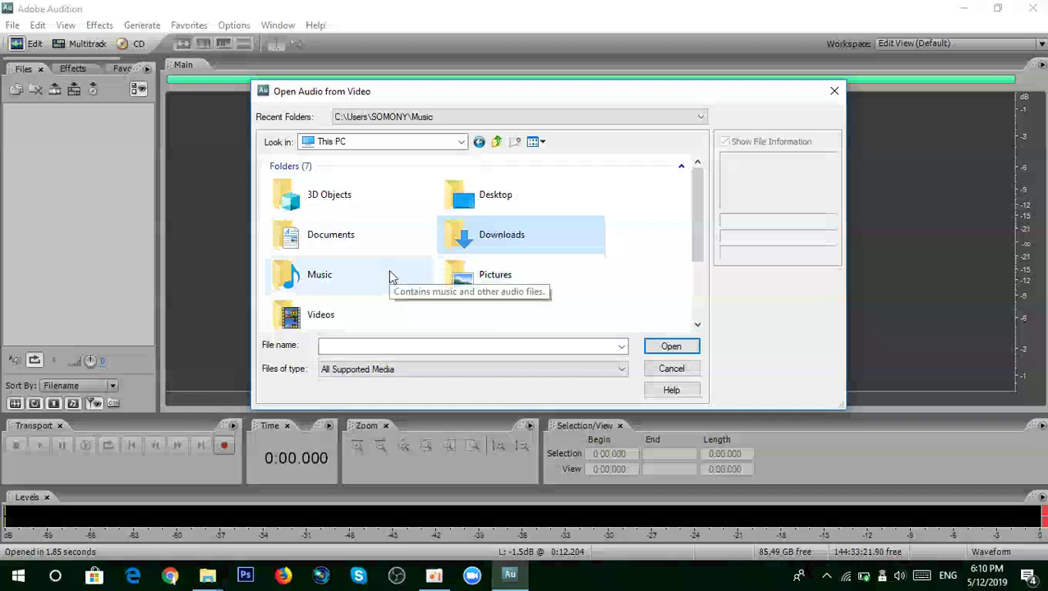
# Step: Check the Captures folder in Videos and the Desktop for a video file, and abandon opening audio from a video
pyautogui.doubleClick(340, 312)
pyautogui.doubleClick(304, 201)
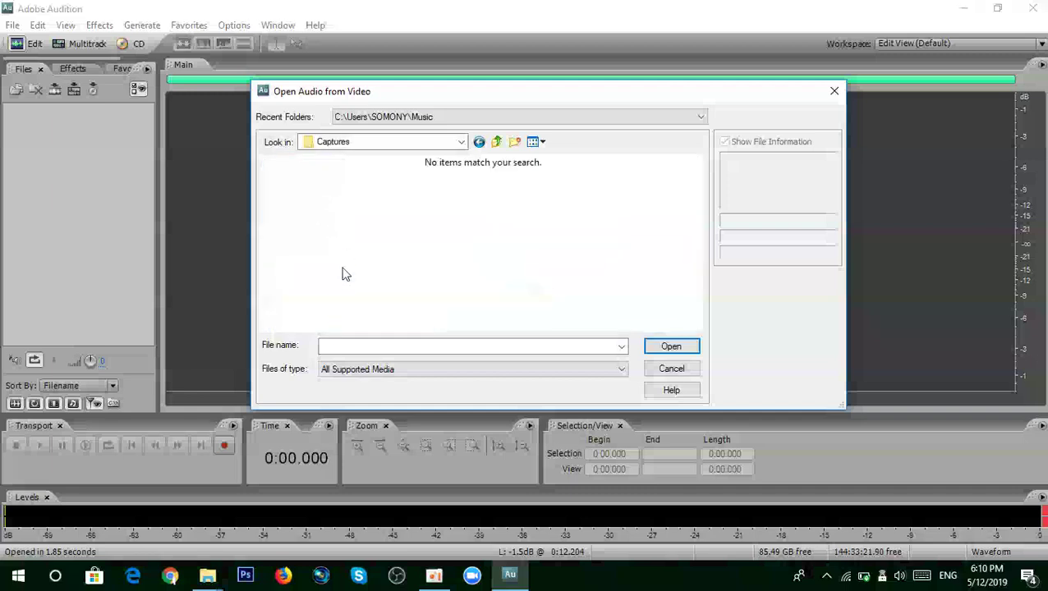
pyautogui.doubleClick(497, 143)
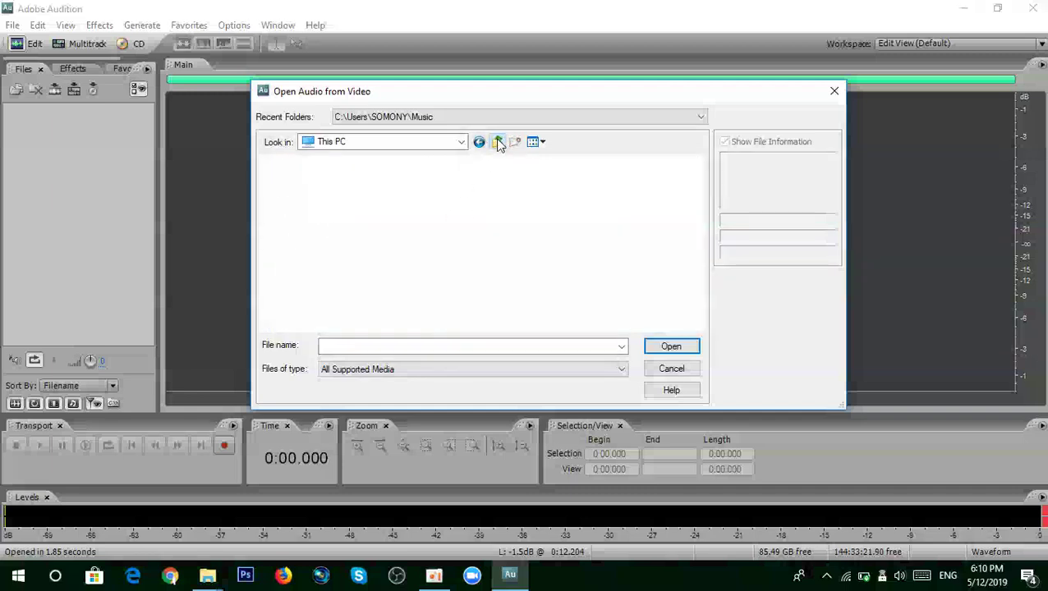
pyautogui.click(498, 142)
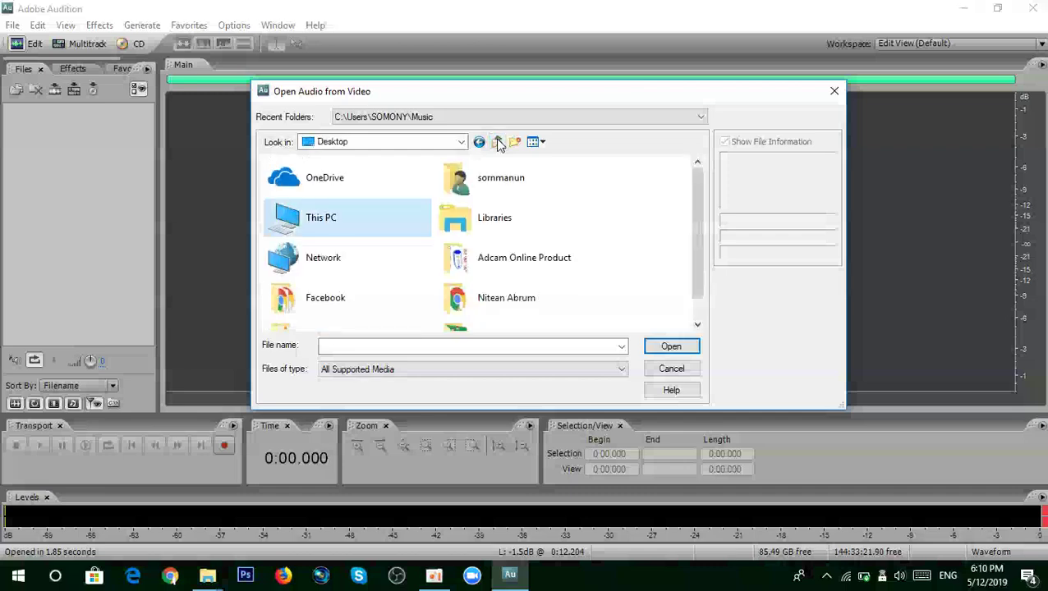
pyautogui.scroll(-1, 335, 304)
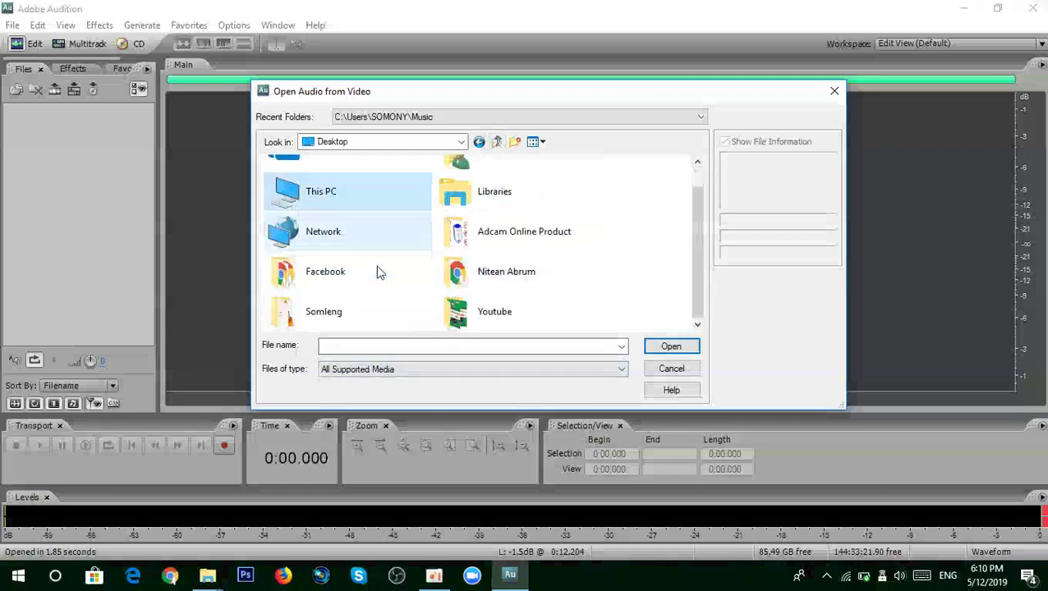
pyautogui.scroll(1, 379, 275)
pyautogui.scroll(-1, 376, 275)
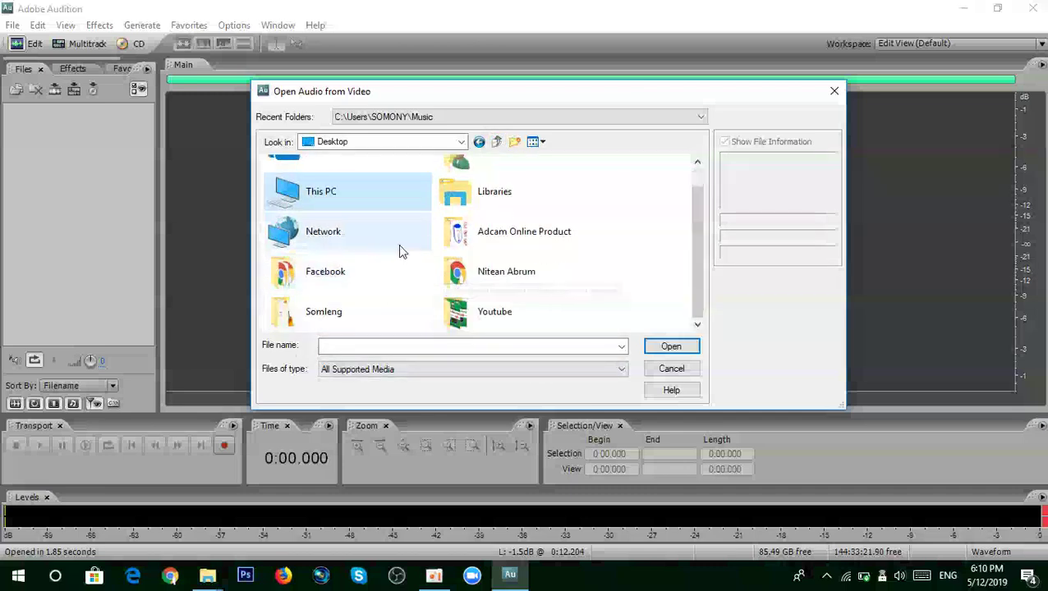
pyautogui.click(671, 369)
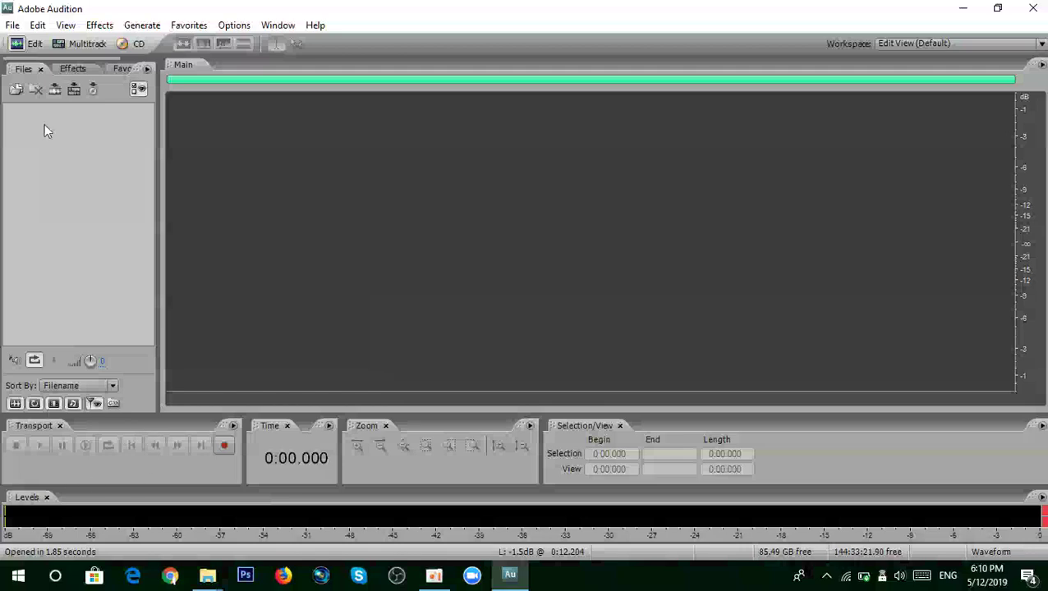
pyautogui.click(13, 25)
pyautogui.moveTo(38, 25)
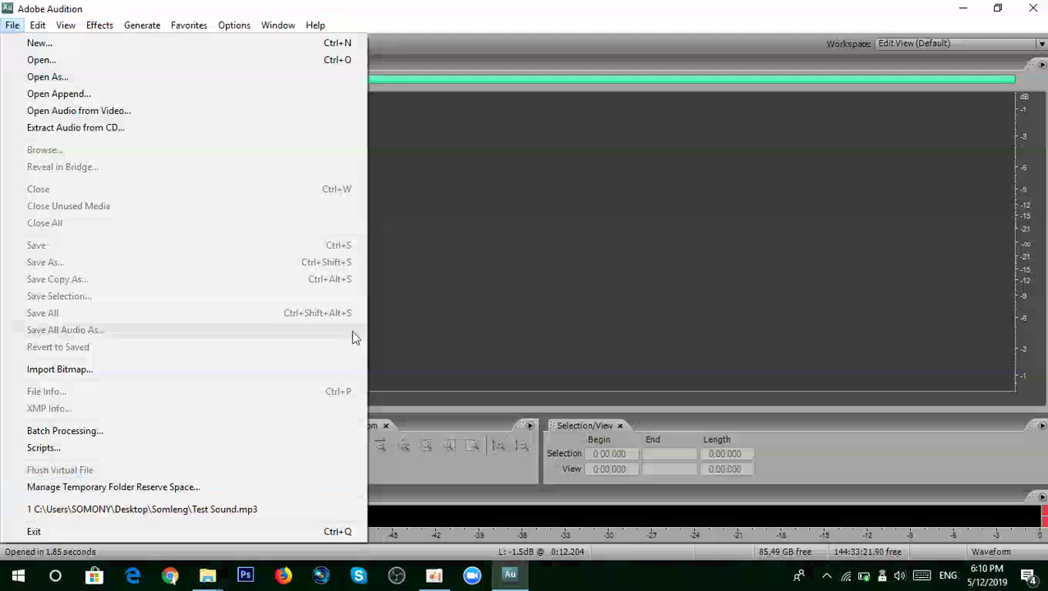
pyautogui.click(440, 199)
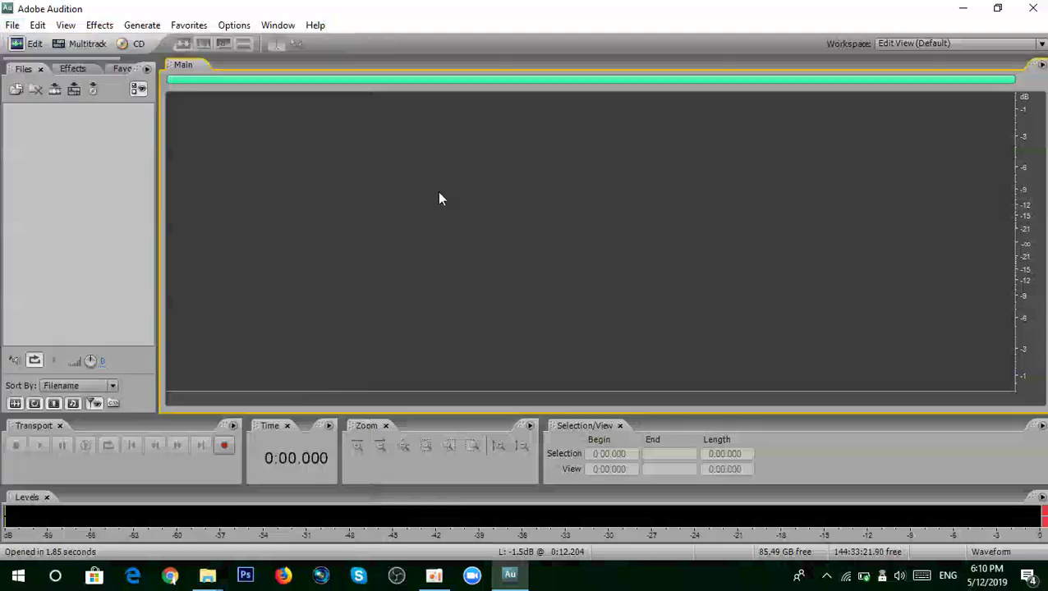
# Step: Disable the Undo/Redo feature and acknowledge the warning about losing the undo history
pyautogui.click(37, 25)
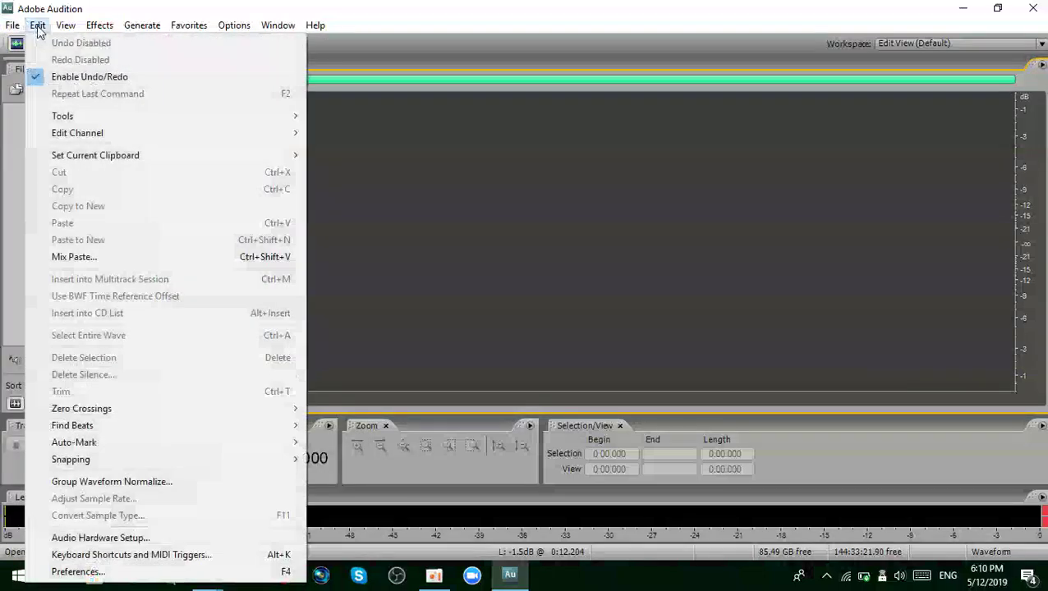
pyautogui.click(44, 78)
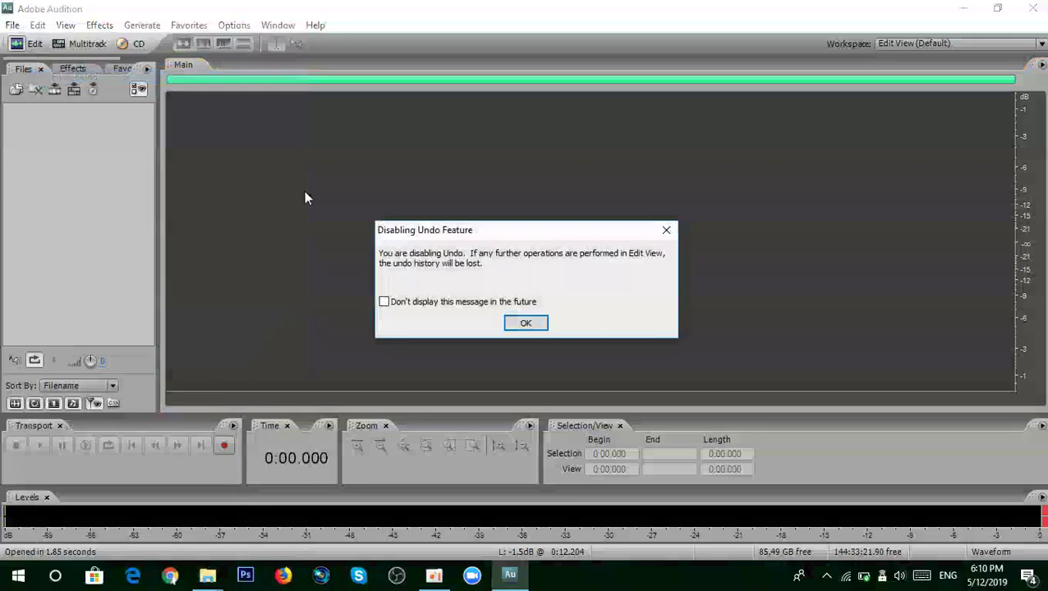
pyautogui.click(526, 322)
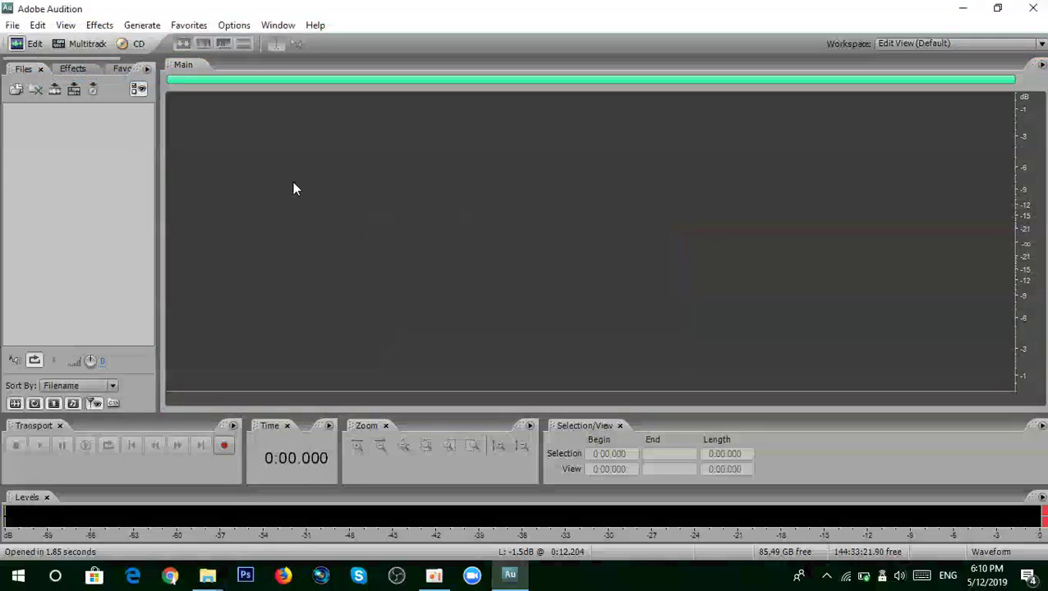
# Step: Turn Enable Undo/Redo back on and check that the option is ticked
pyautogui.click(38, 25)
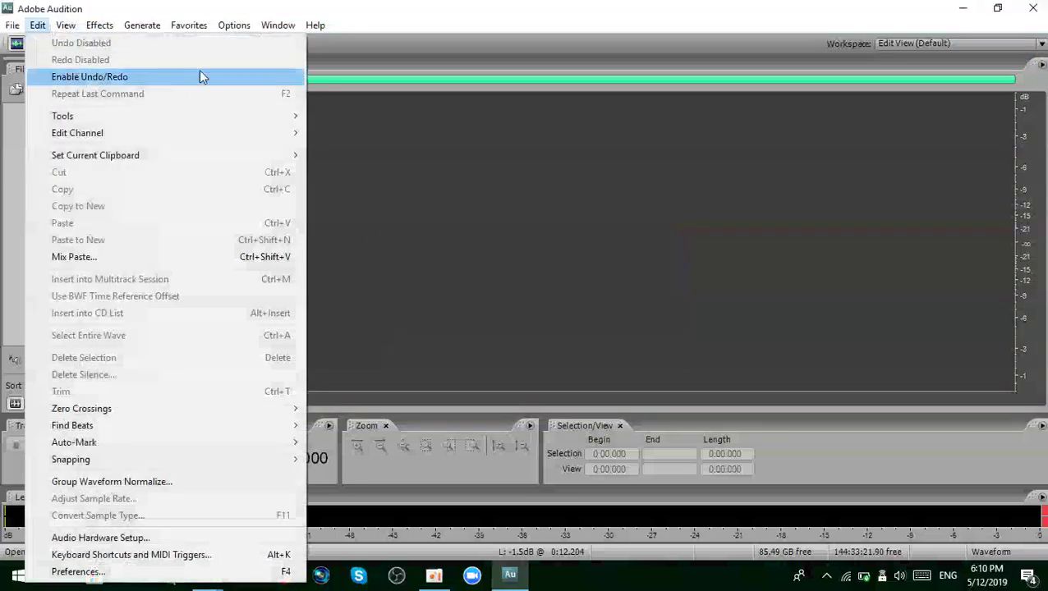
pyautogui.click(85, 76)
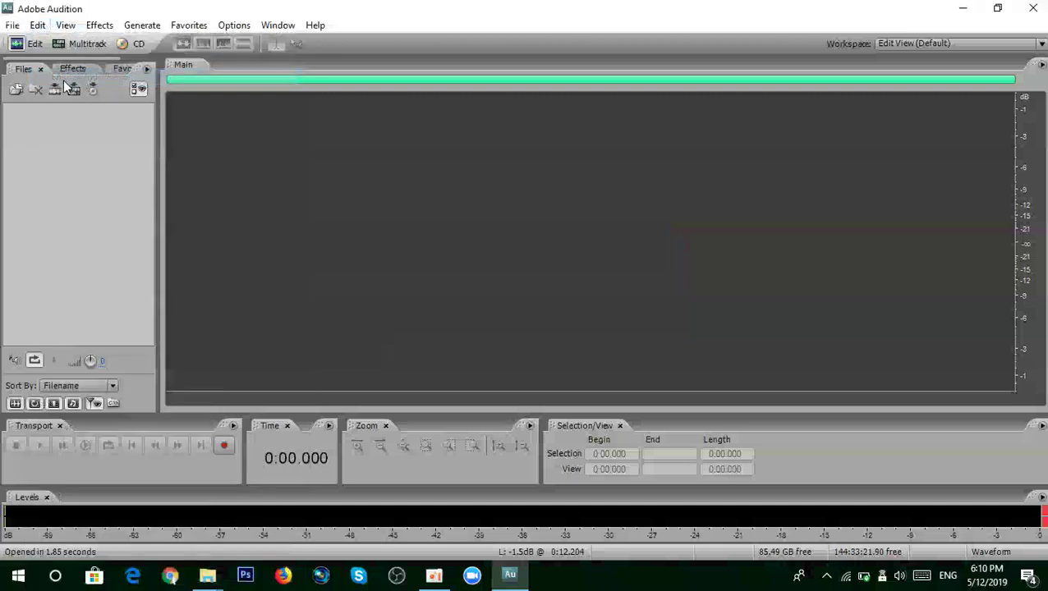
pyautogui.click(42, 26)
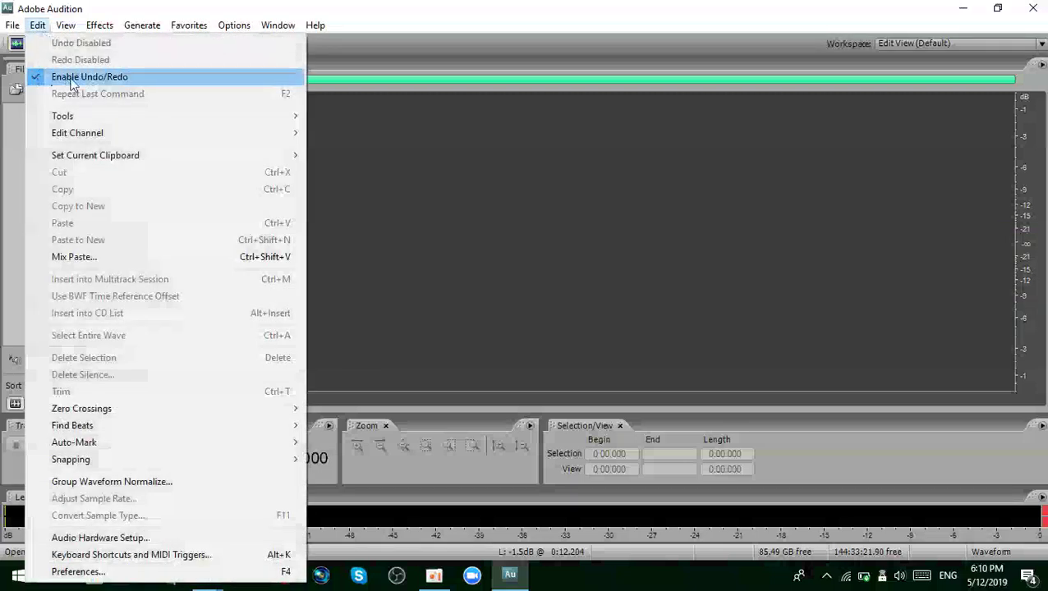
pyautogui.click(361, 182)
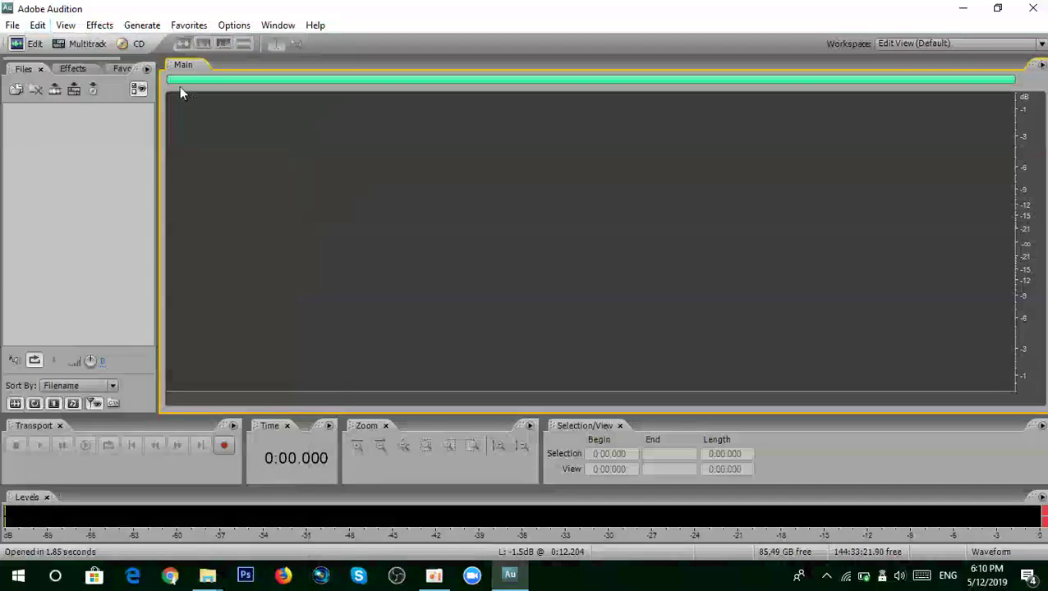
pyautogui.click(38, 25)
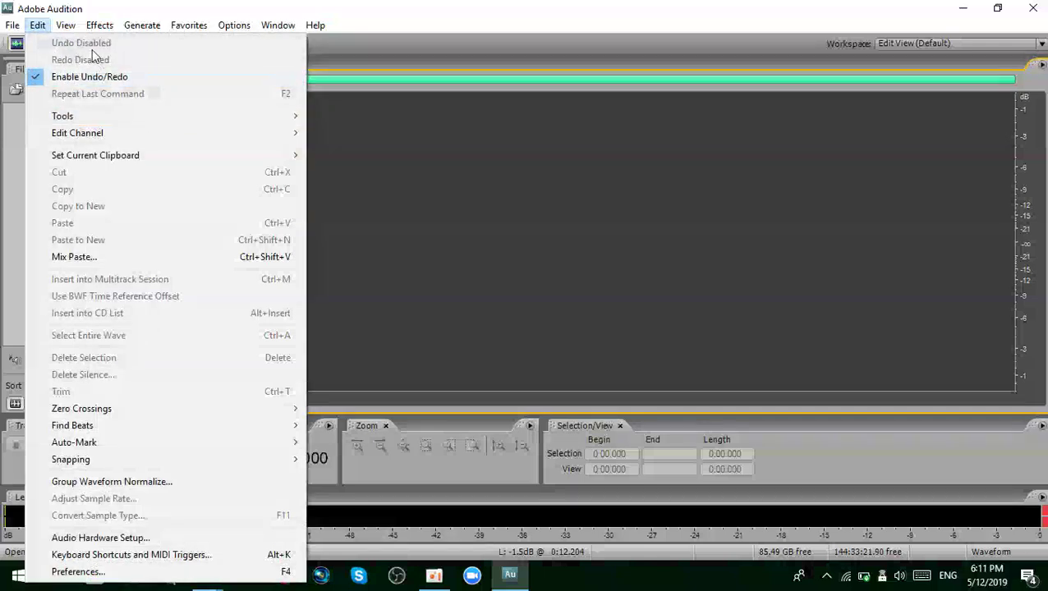
pyautogui.click(413, 146)
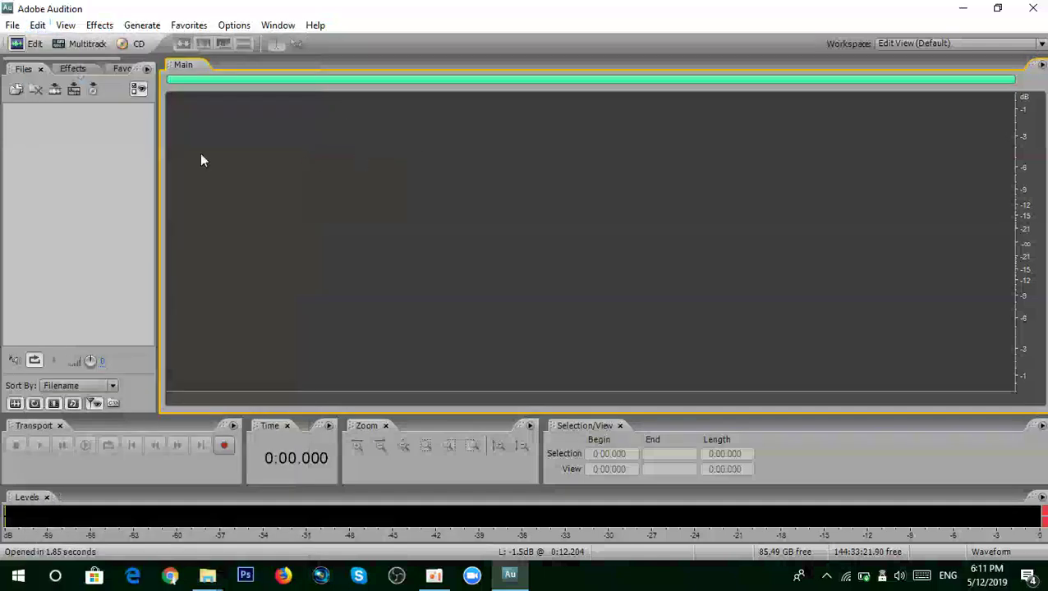
pyautogui.click(38, 24)
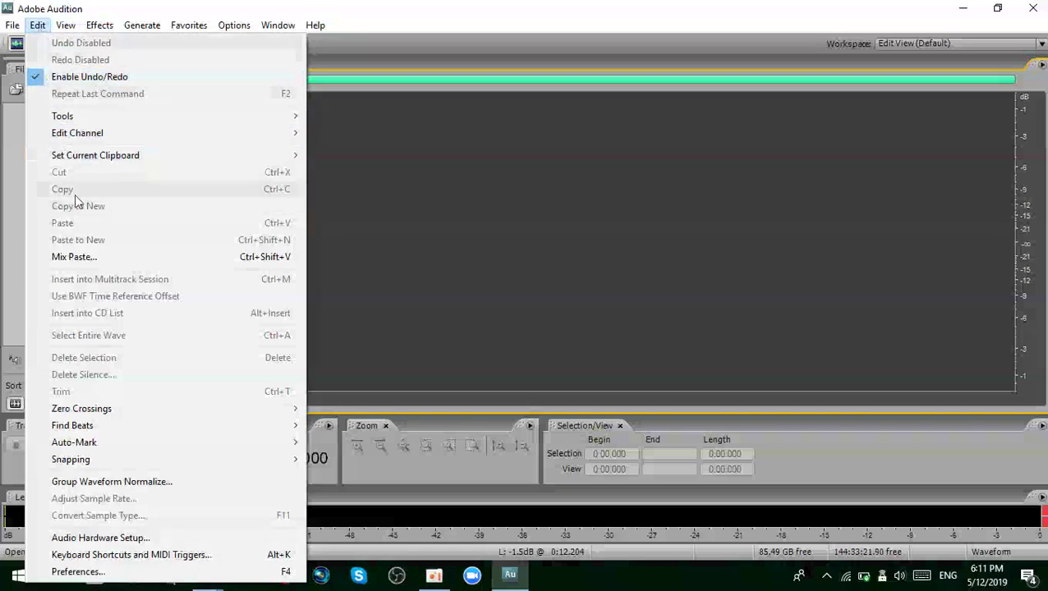
pyautogui.moveTo(166, 114)
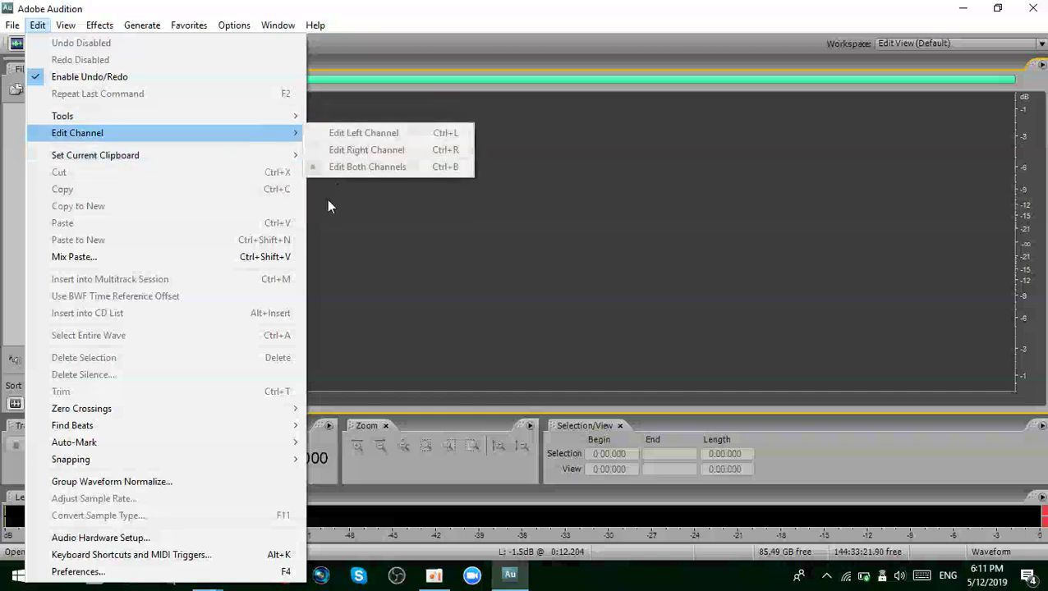
pyautogui.moveTo(85, 161)
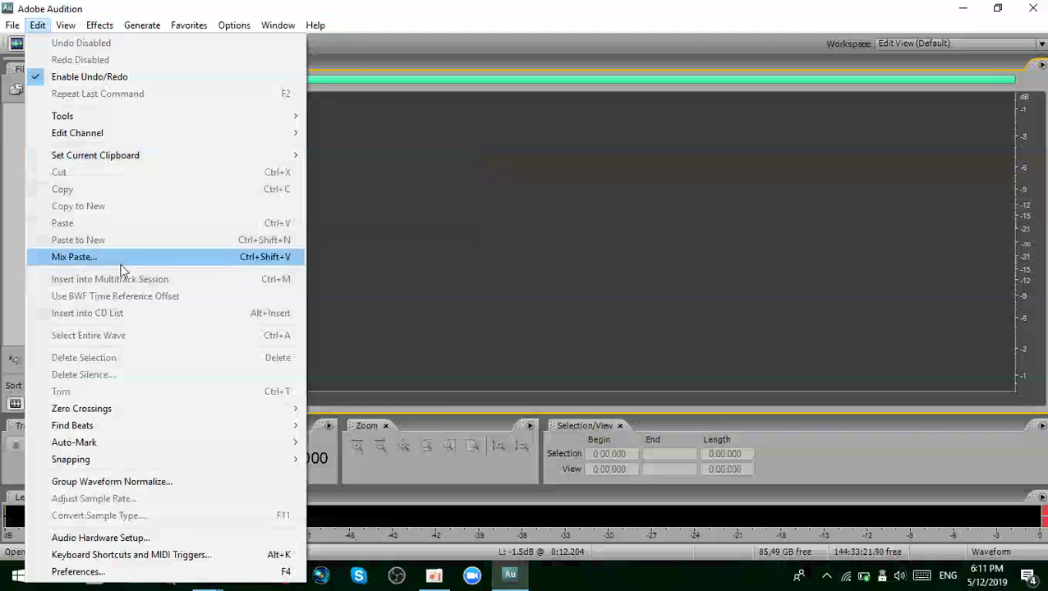
pyautogui.click(433, 206)
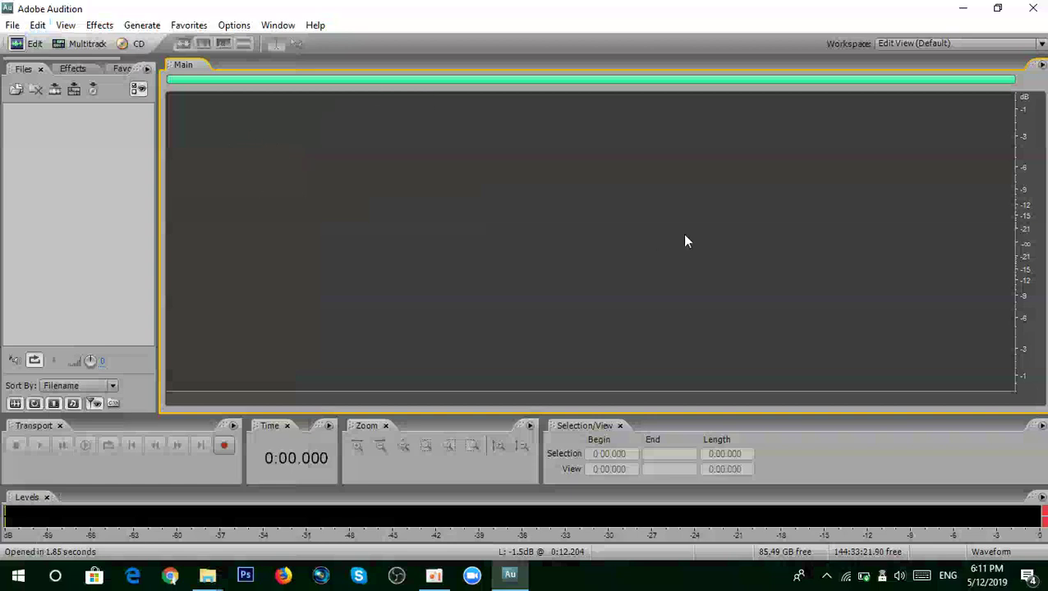
# Step: Switch to Multitrack View and place the playback cursor at 0:24 on Track 2
pyautogui.press('9')
pyautogui.moveTo(318, 109); pyautogui.dragTo(739, 159)
pyautogui.click(544, 163)
pyautogui.moveTo(371, 156); pyautogui.dragTo(834, 216)
pyautogui.click(884, 234)
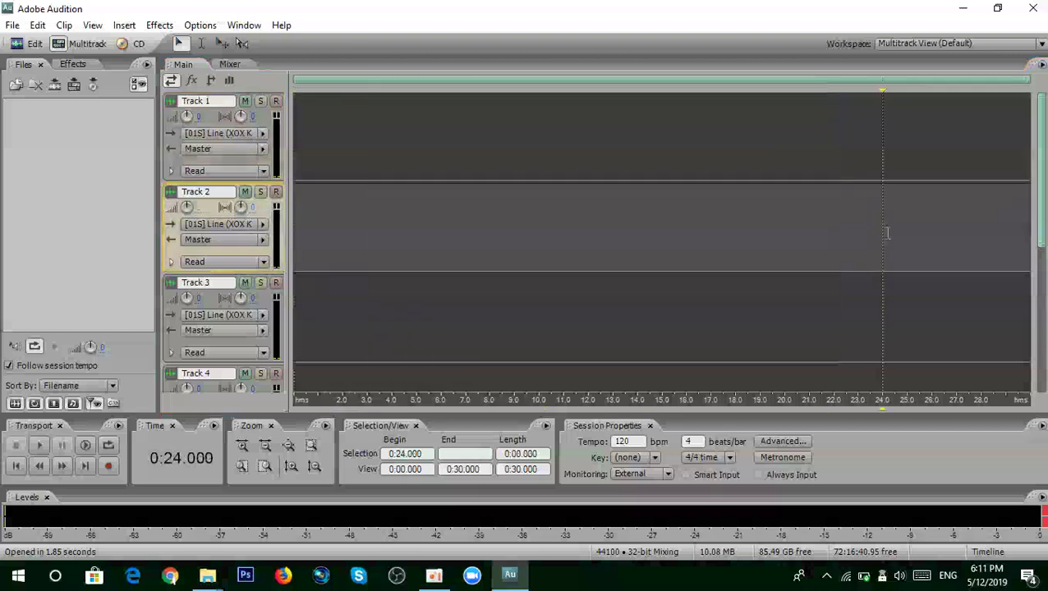
# Step: Look over the multitrack editing commands, move the cursor to about 0:06 and return to the waveform Edit View
pyautogui.click(38, 26)
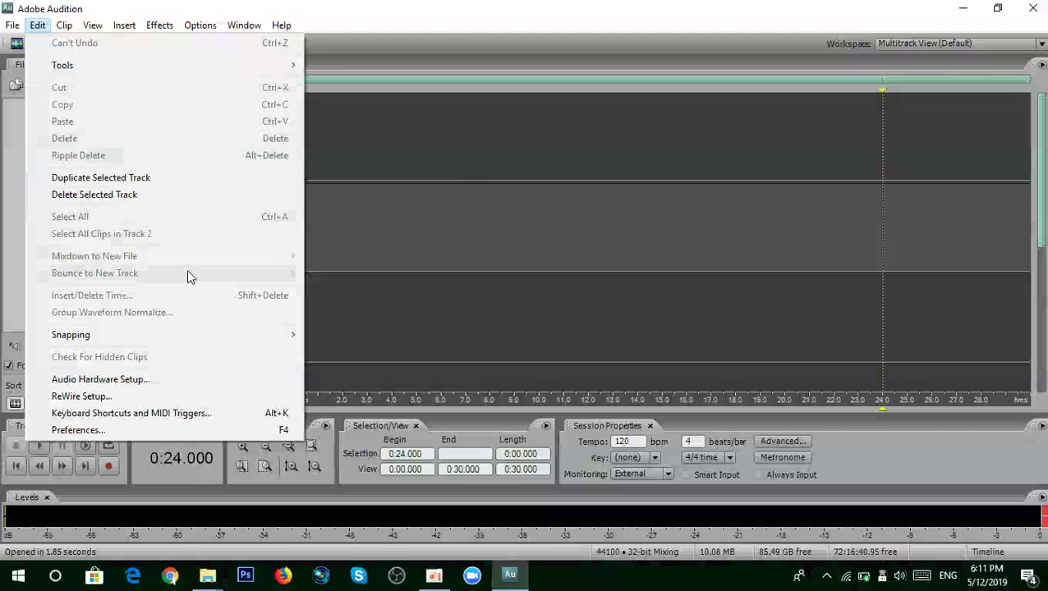
pyautogui.click(449, 173)
pyautogui.click(40, 47)
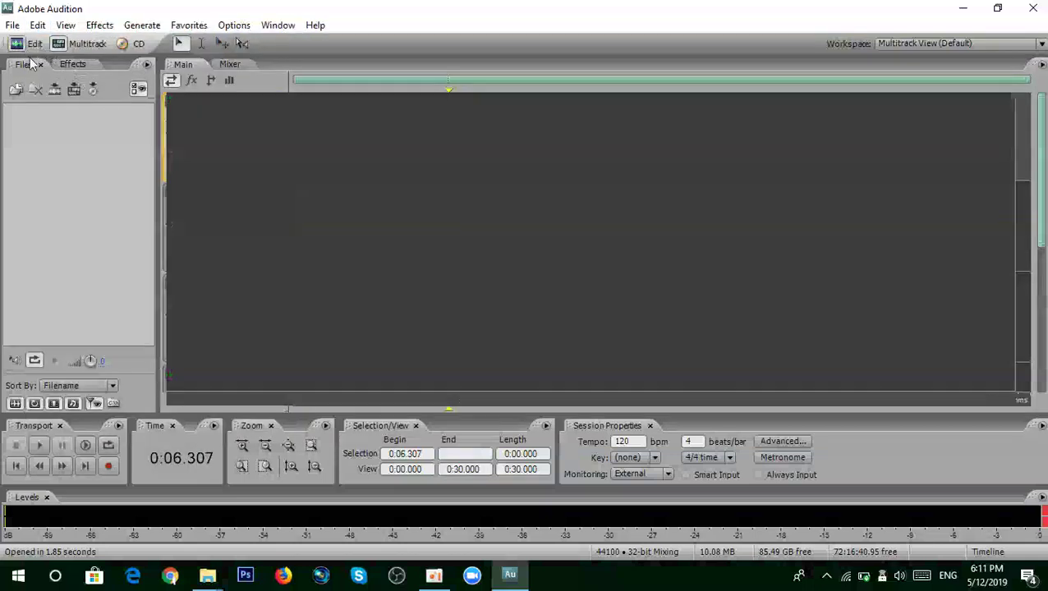
pyautogui.click(38, 25)
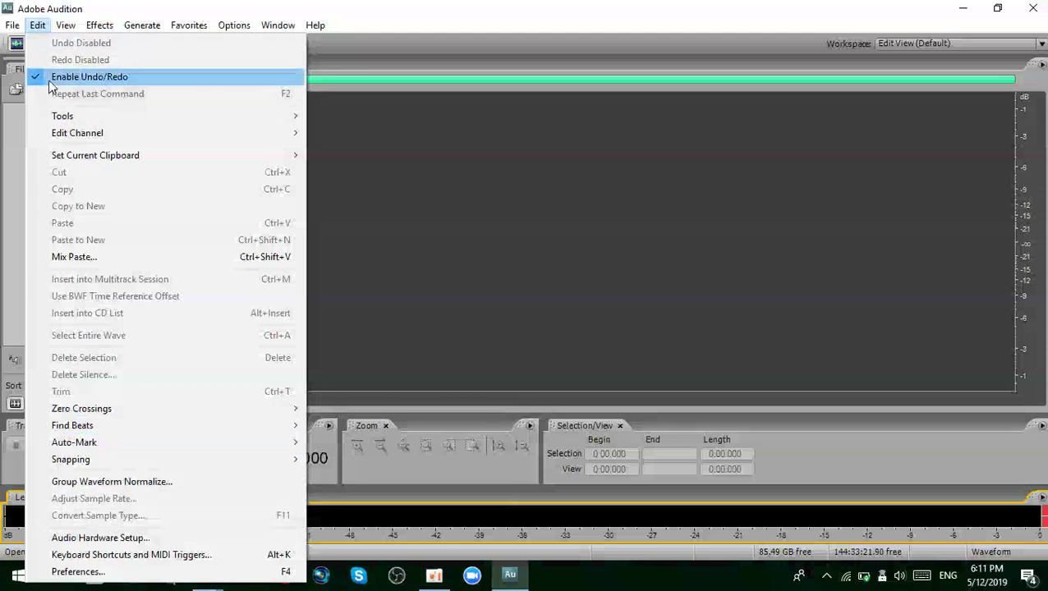
# Step: Look over the waveform view and generate commands, switch to Multitrack View and dismiss the low-battery notice
pyautogui.click(390, 180)
pyautogui.click(66, 25)
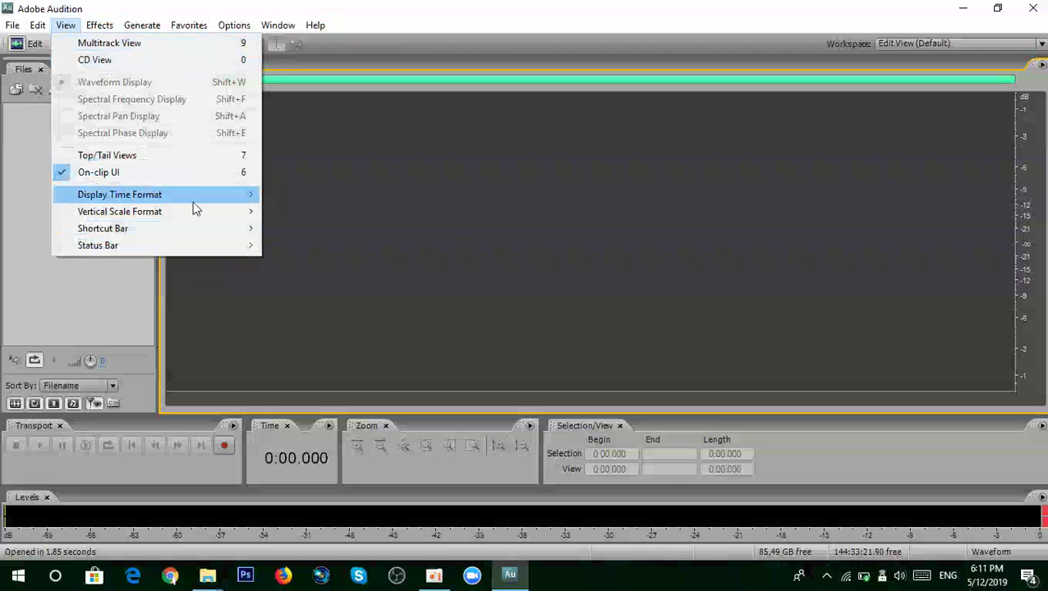
pyautogui.moveTo(142, 25)
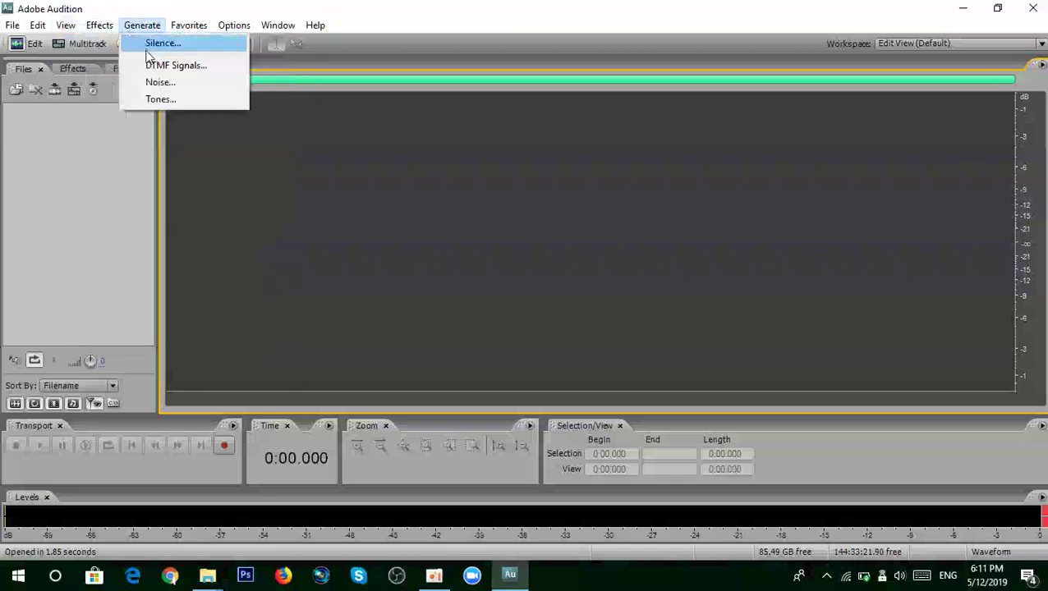
pyautogui.click(93, 46)
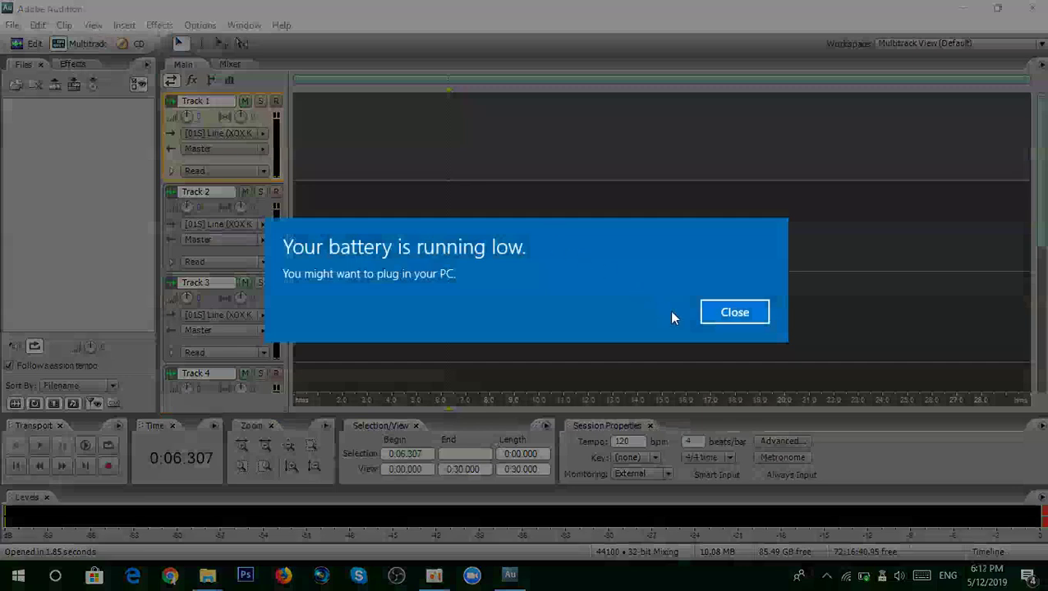
pyautogui.click(735, 312)
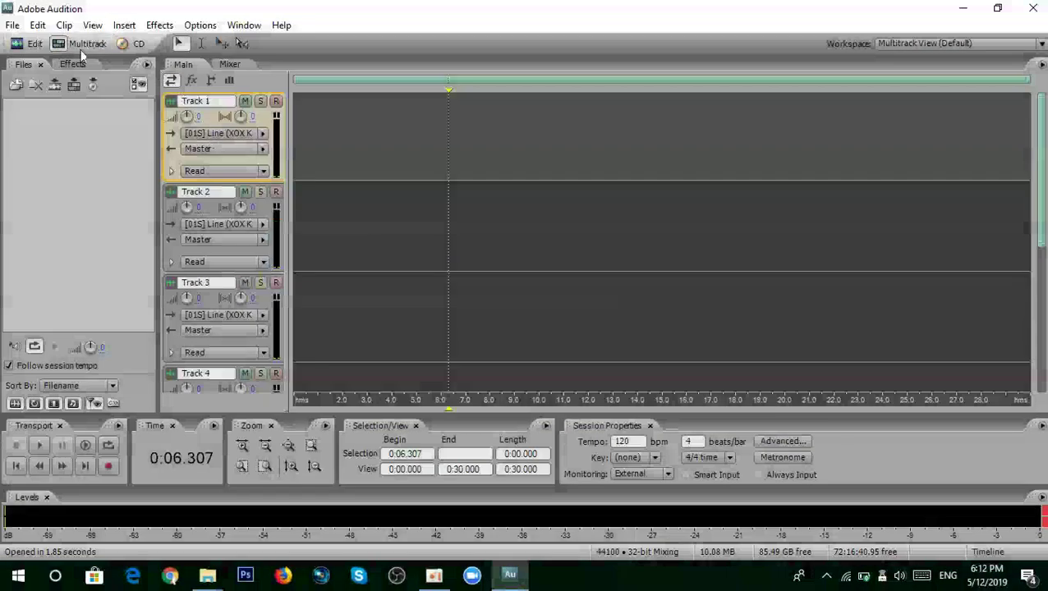
# Step: Compare Edit View with Multitrack View, look over the multitrack view commands and return to the waveform Edit View
pyautogui.click(33, 45)
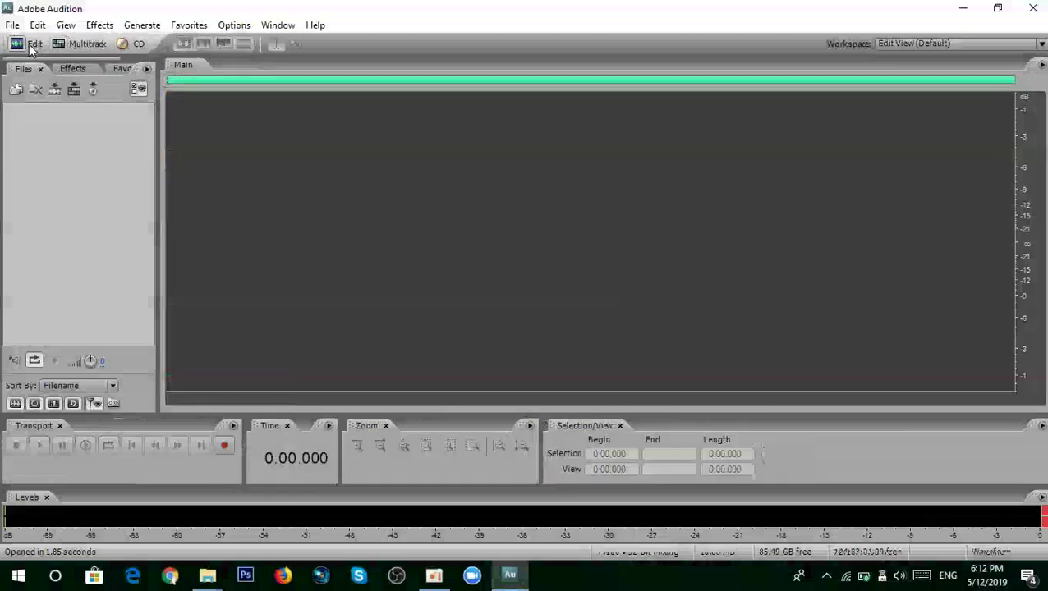
pyautogui.click(82, 44)
pyautogui.click(92, 28)
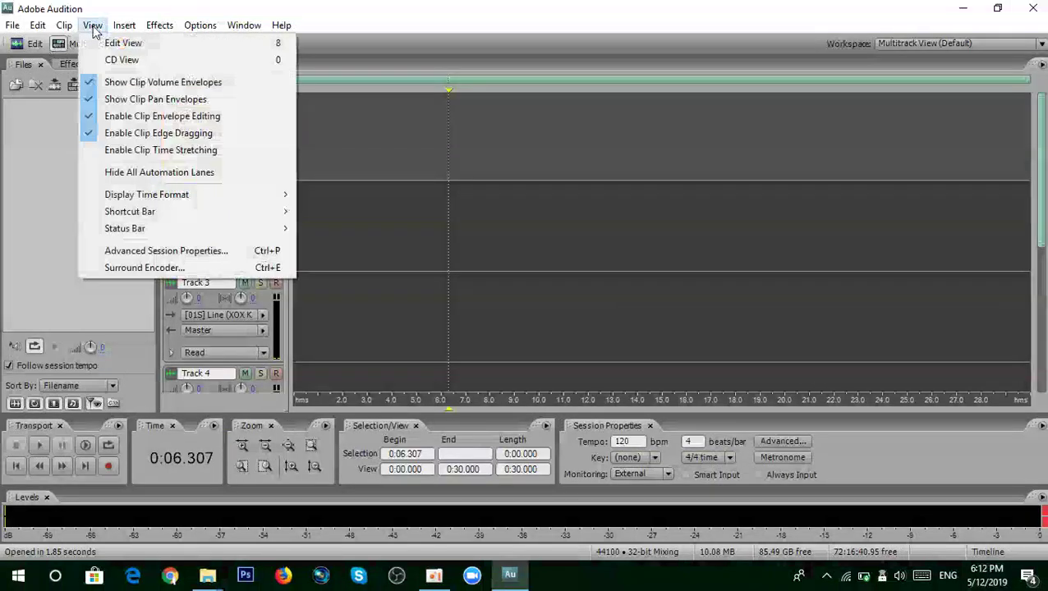
pyautogui.click(74, 46)
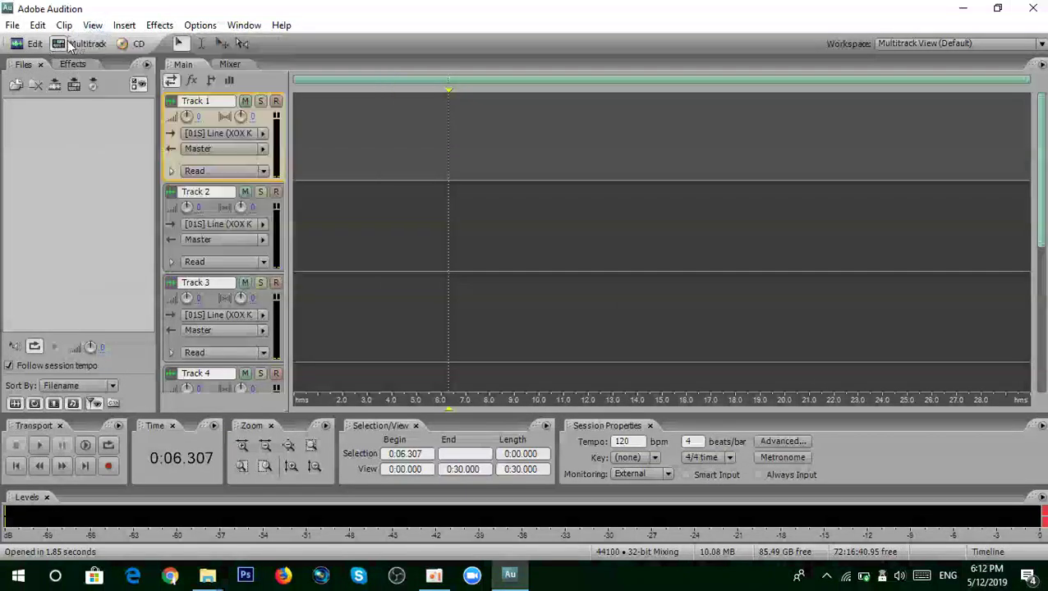
pyautogui.click(16, 45)
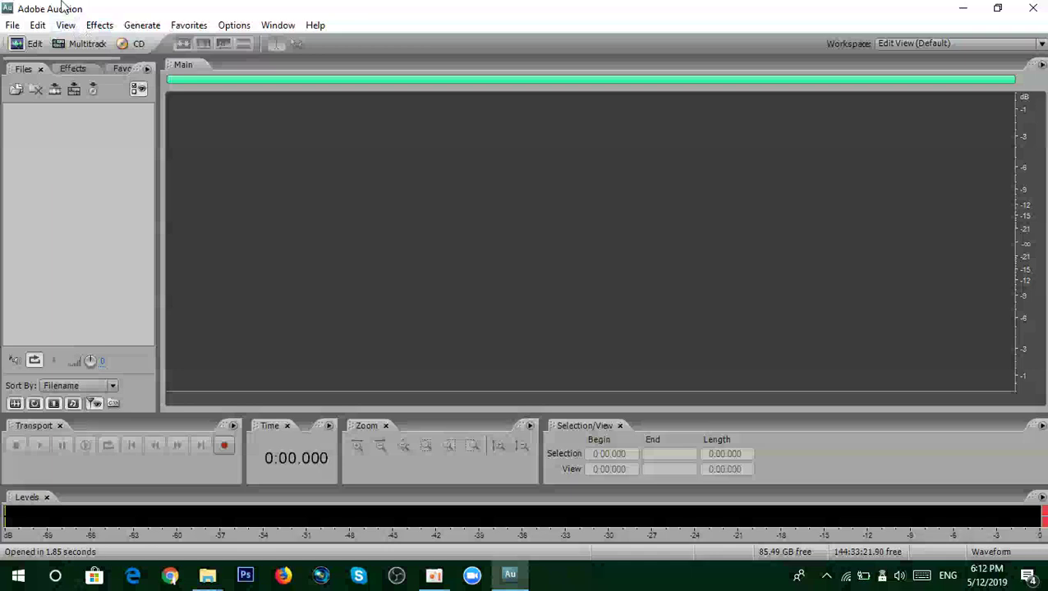
# Step: Examine the available effect categories, including the Delay and Echo and the Time and Pitch effects
pyautogui.click(97, 27)
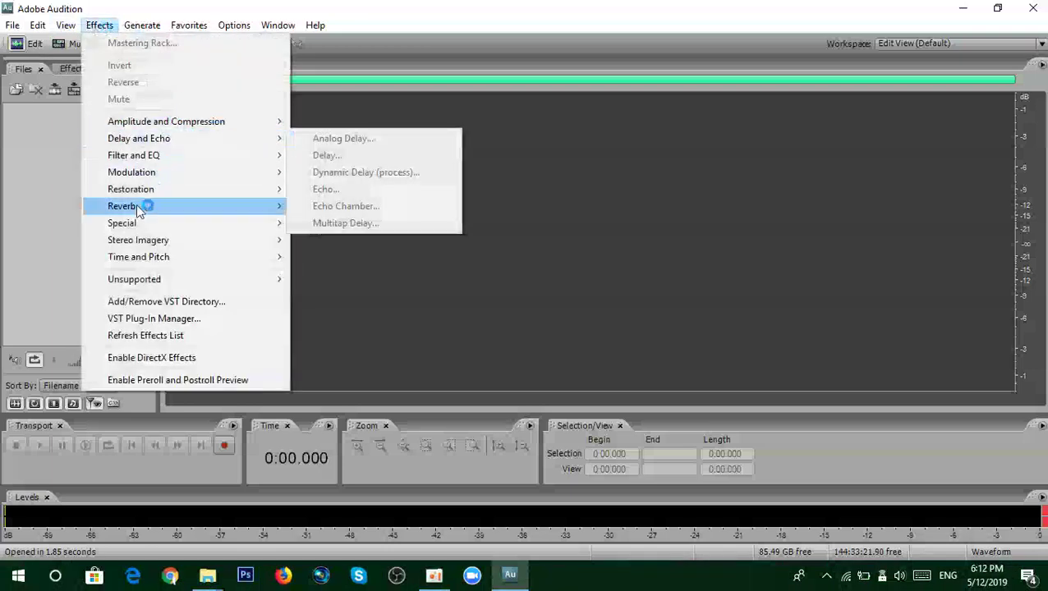
pyautogui.moveTo(218, 264)
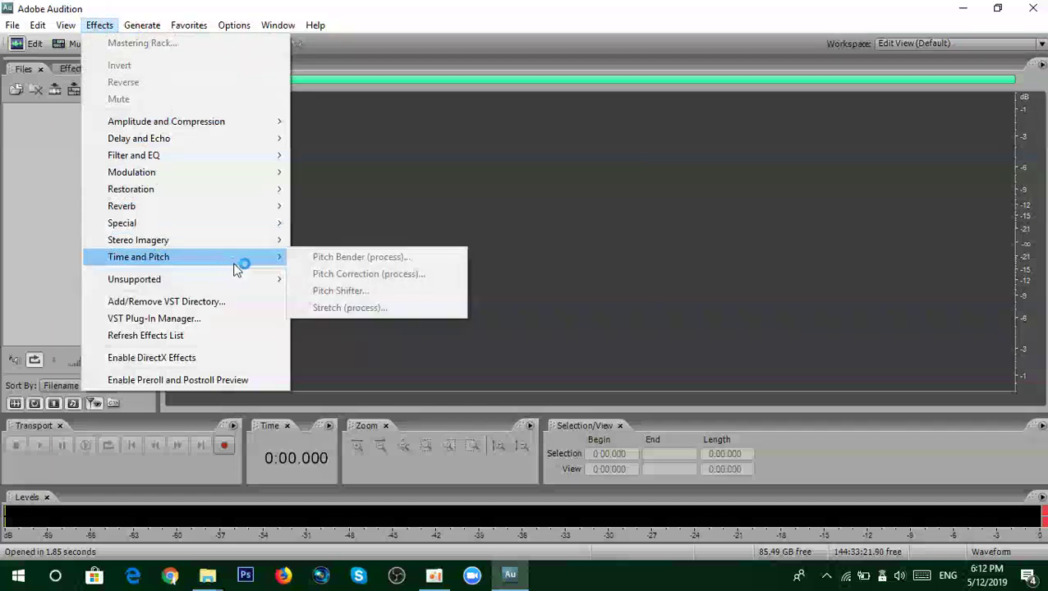
pyautogui.moveTo(218, 143)
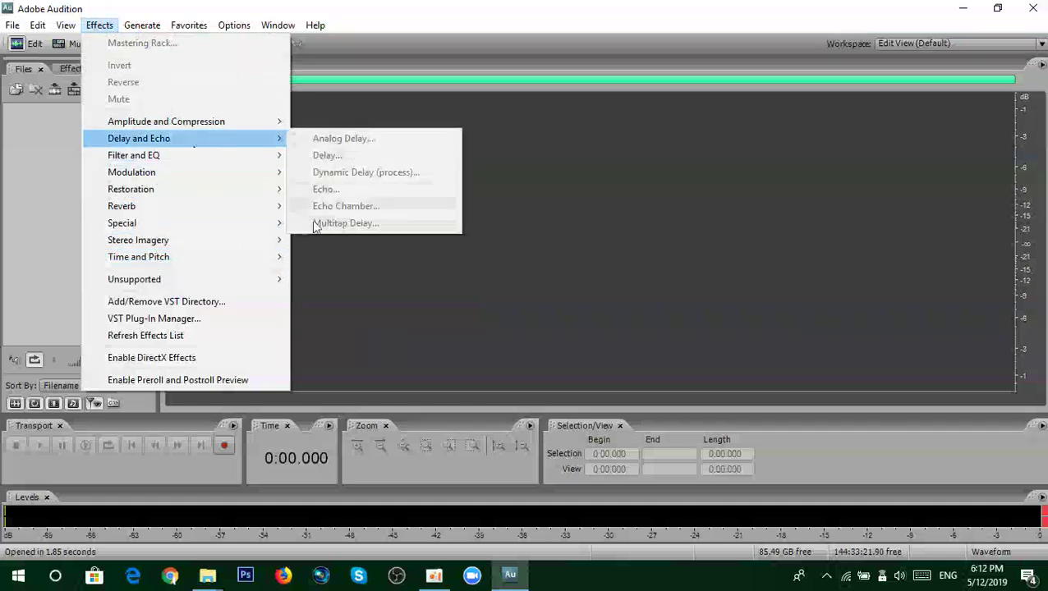
pyautogui.click(274, 143)
pyautogui.click(273, 144)
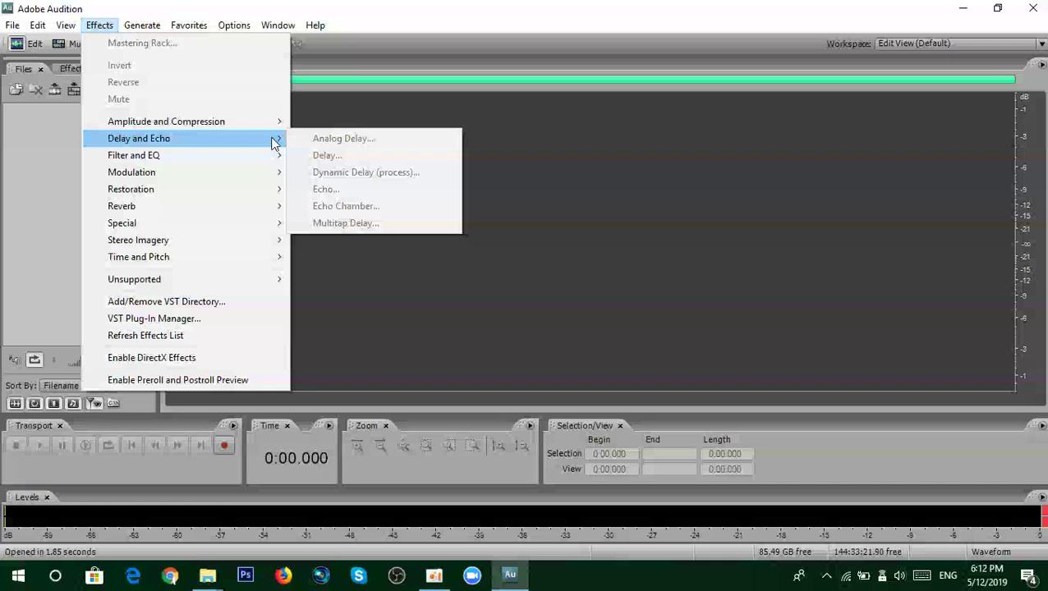
pyautogui.moveTo(274, 259)
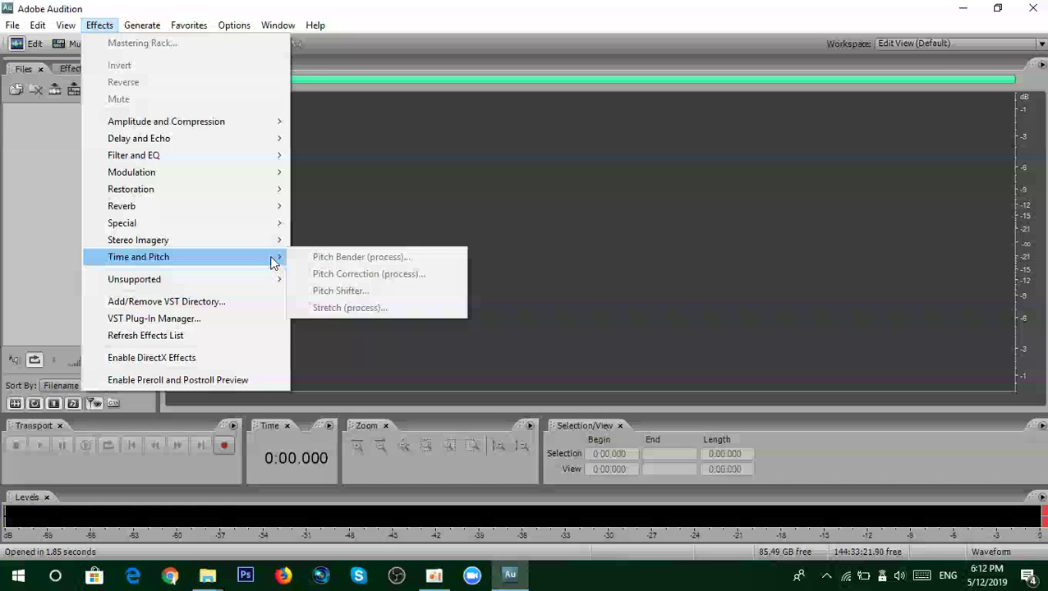
pyautogui.click(427, 99)
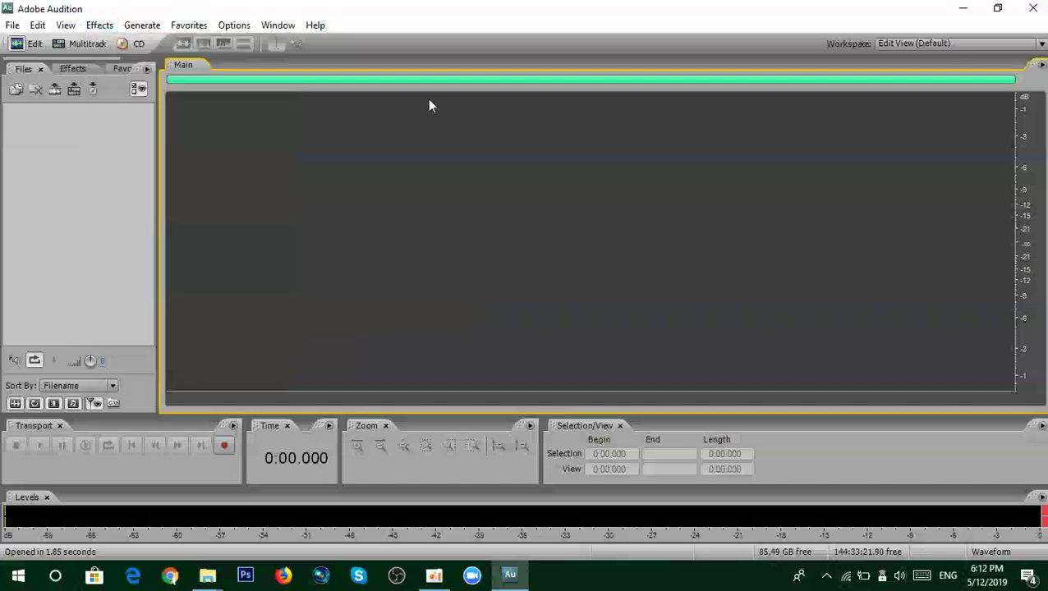
# Step: Look over the Generate, Favorites, Options, Window and Help commands one after another
pyautogui.click(142, 24)
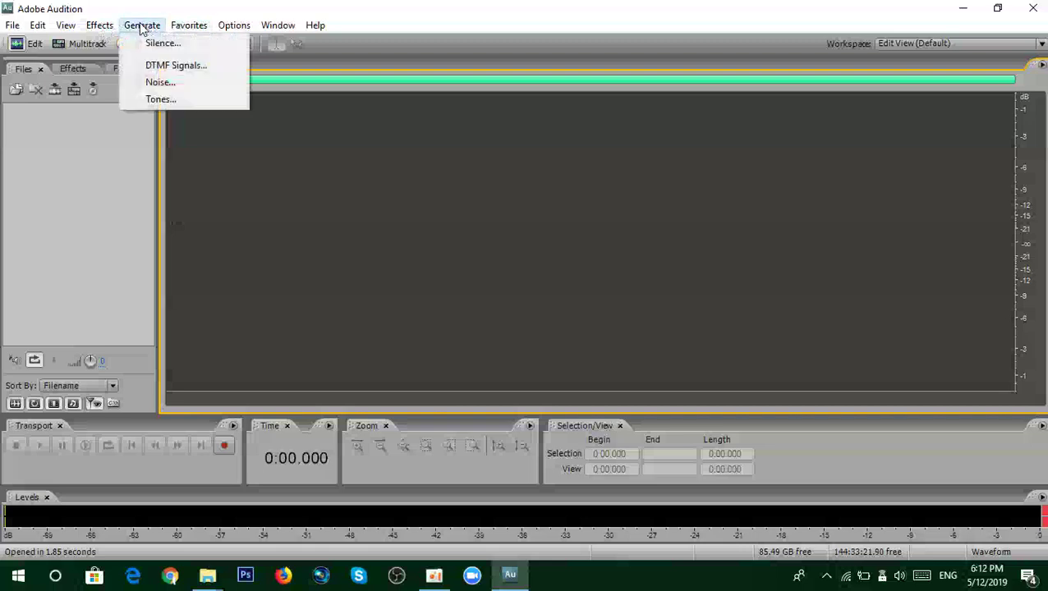
pyautogui.click(191, 121)
pyautogui.click(192, 27)
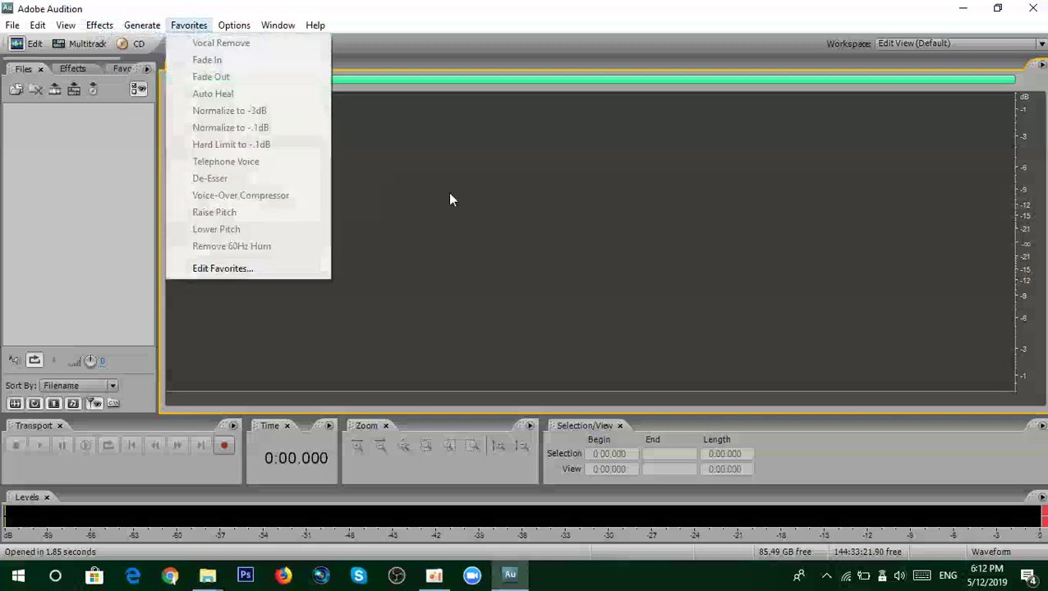
pyautogui.click(452, 199)
pyautogui.click(234, 25)
pyautogui.click(336, 242)
pyautogui.click(277, 25)
pyautogui.click(211, 256)
pyautogui.click(313, 25)
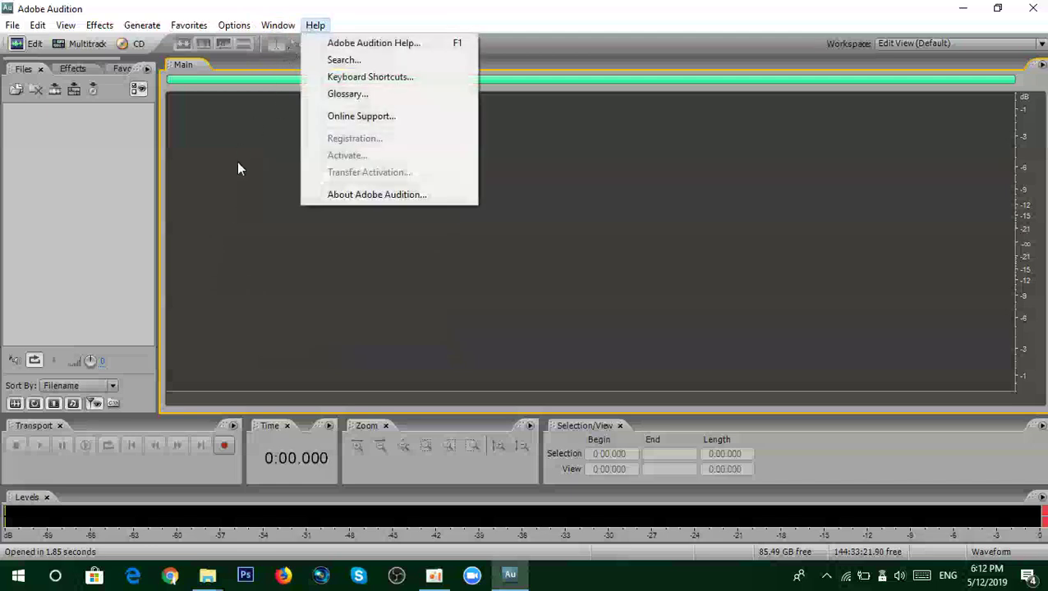
pyautogui.click(236, 196)
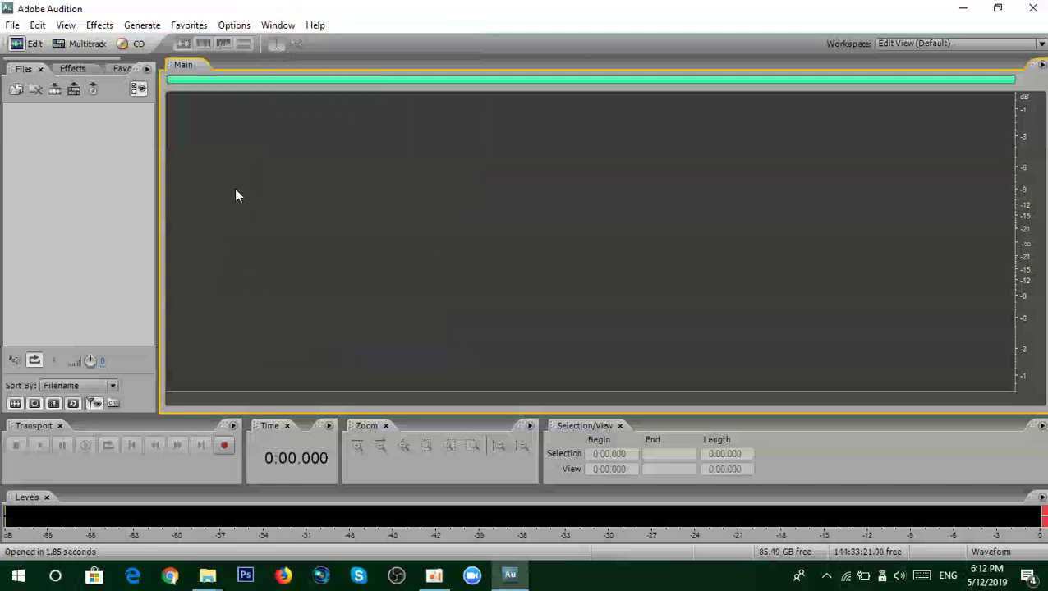
# Step: Examine the file list area, the Record control, the time display and the main waveform area
pyautogui.click(76, 170)
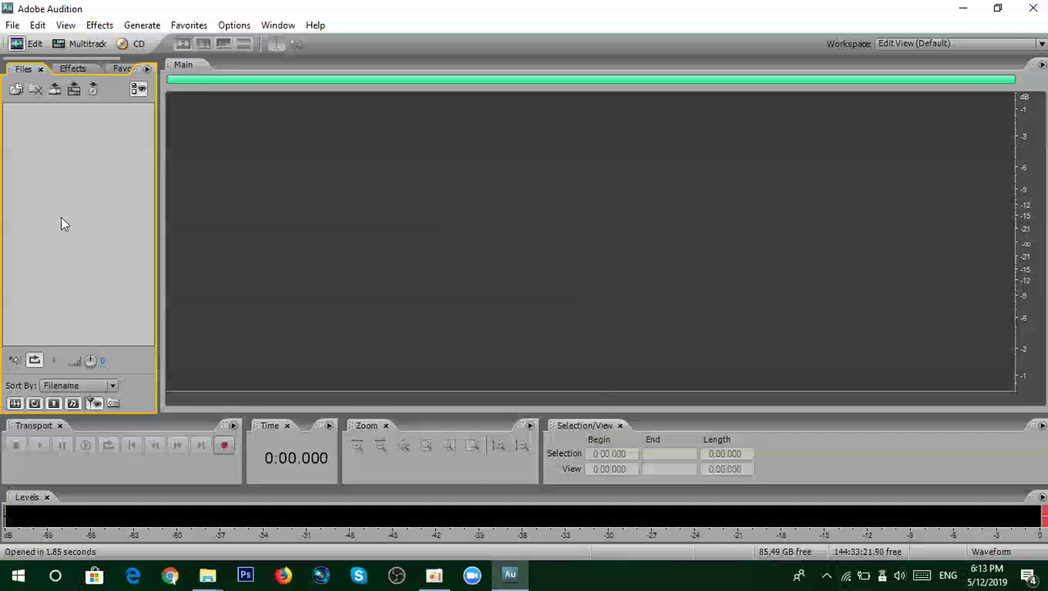
pyautogui.moveTo(29, 125); pyautogui.dragTo(158, 230)
pyautogui.moveTo(15, 116); pyautogui.dragTo(146, 333)
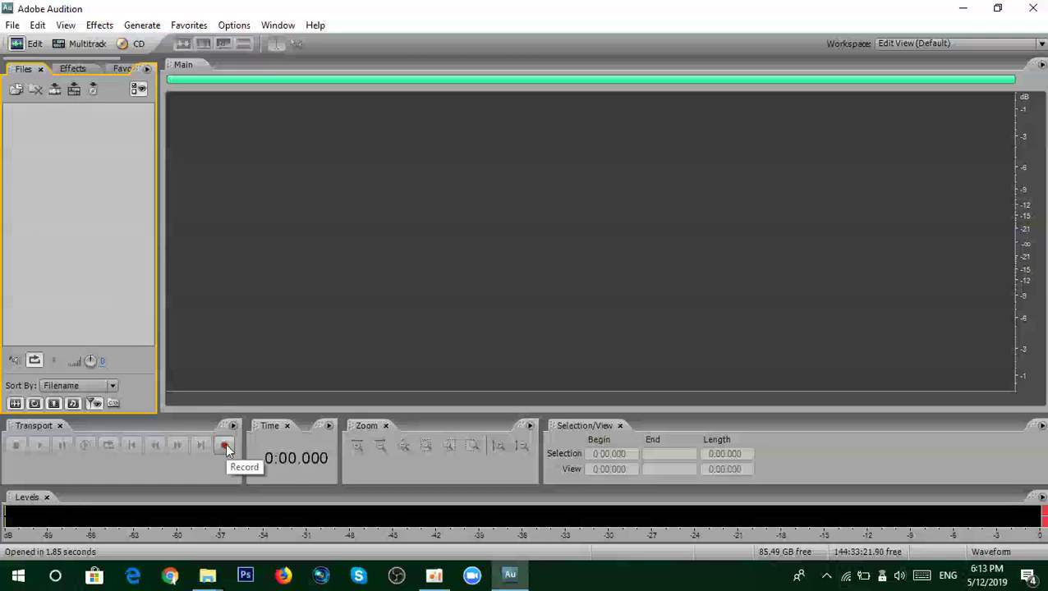
pyautogui.click(261, 451)
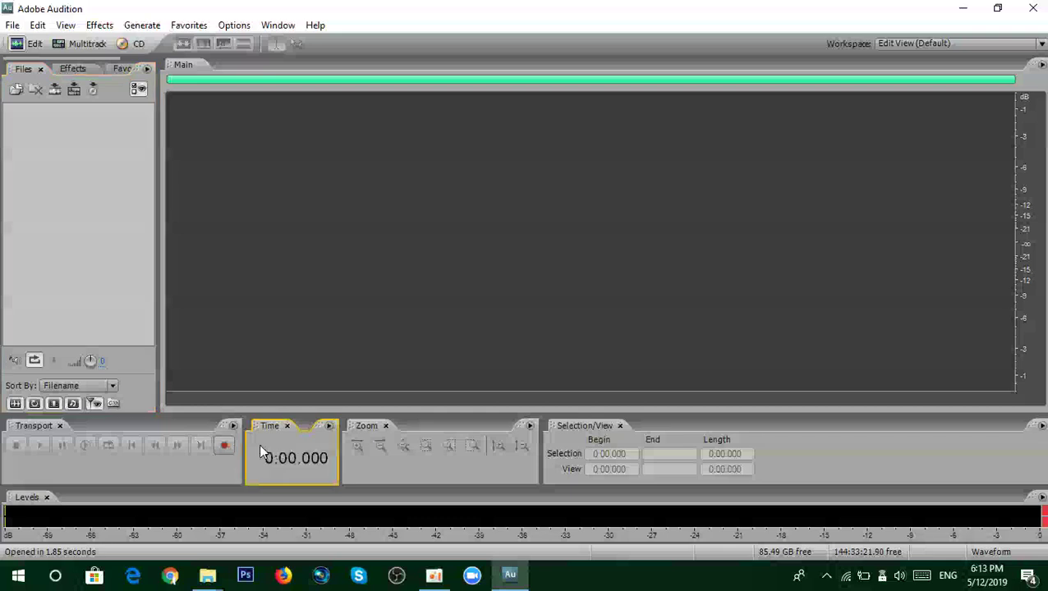
pyautogui.click(784, 363)
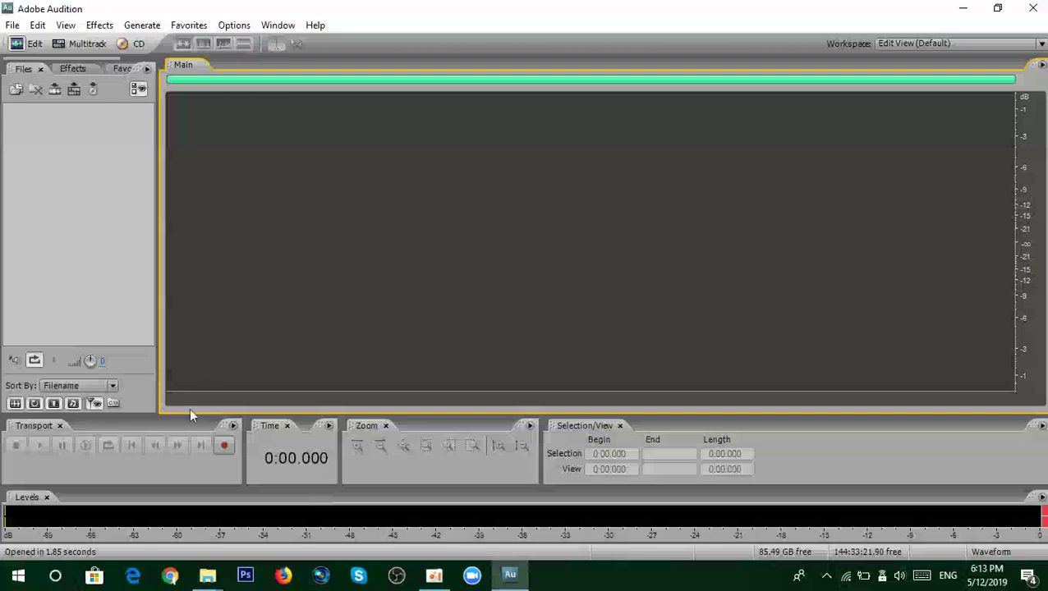
# Step: Review the file commands for creating, opening, closing and saving audio
pyautogui.click(35, 25)
pyautogui.click(12, 25)
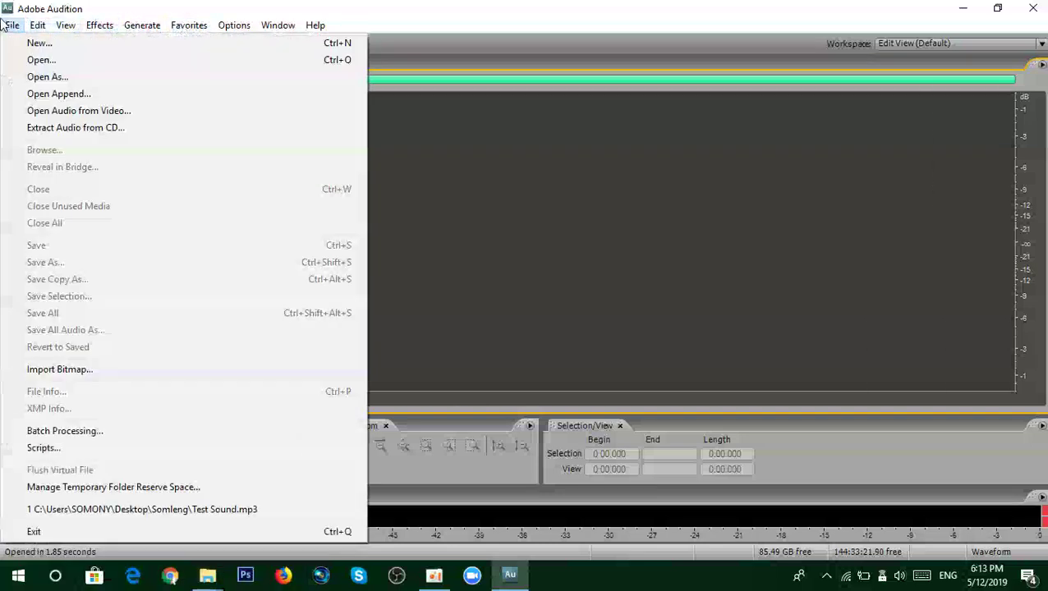
pyautogui.click(447, 208)
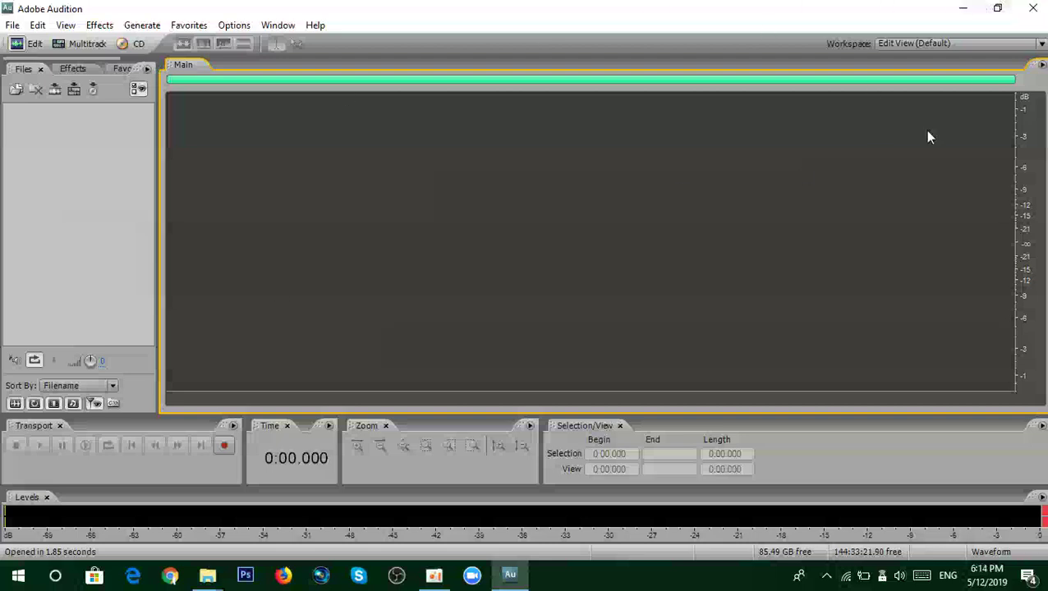
# Step: Close Adobe Audition and refresh the Windows desktop
pyautogui.click(1032, 8)
pyautogui.rightClick(334, 251)
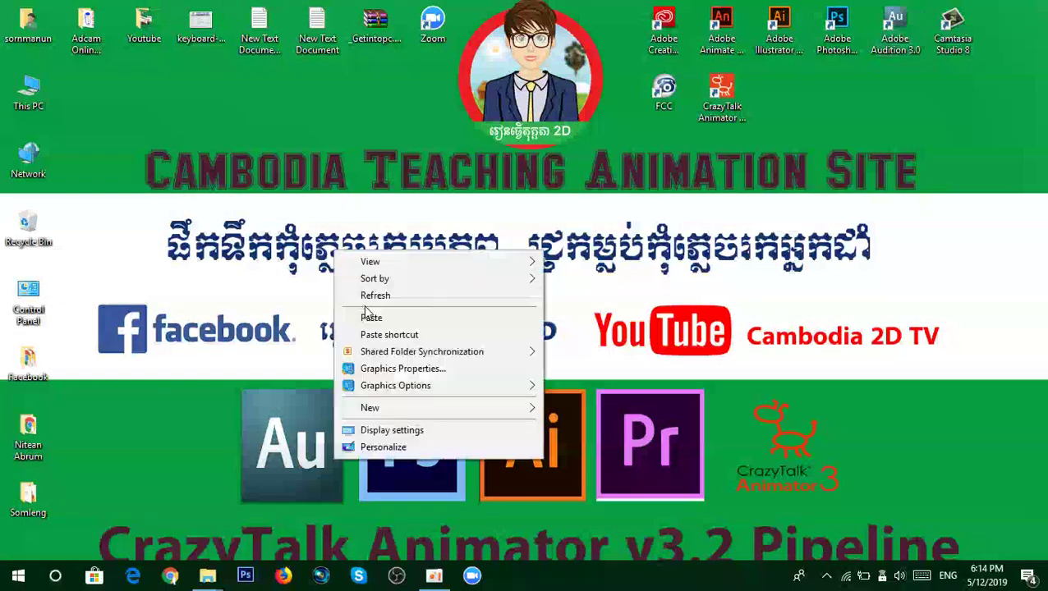
pyautogui.click(371, 296)
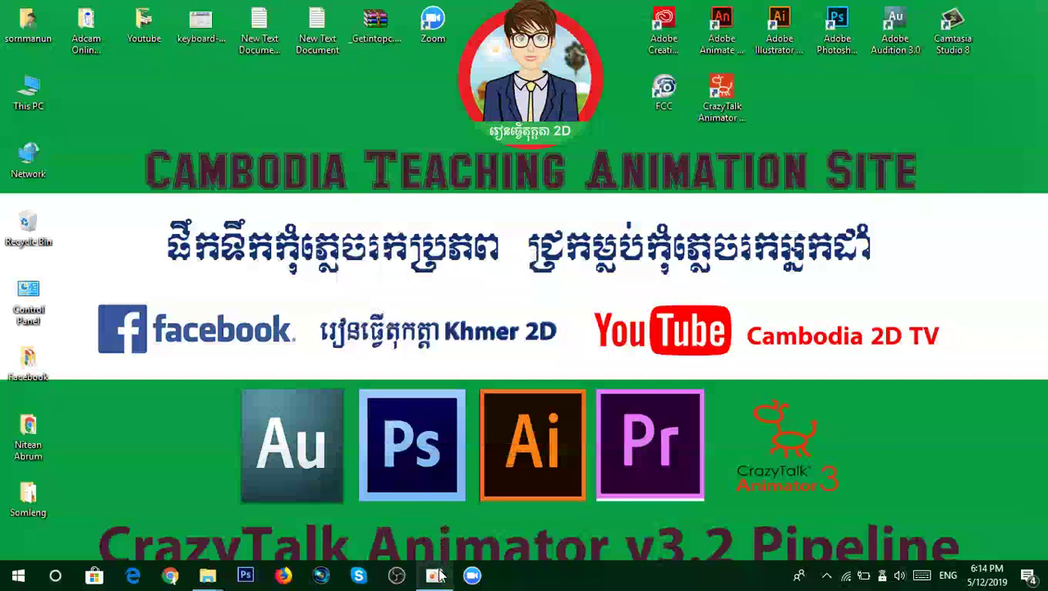
pyautogui.moveTo(439, 577)
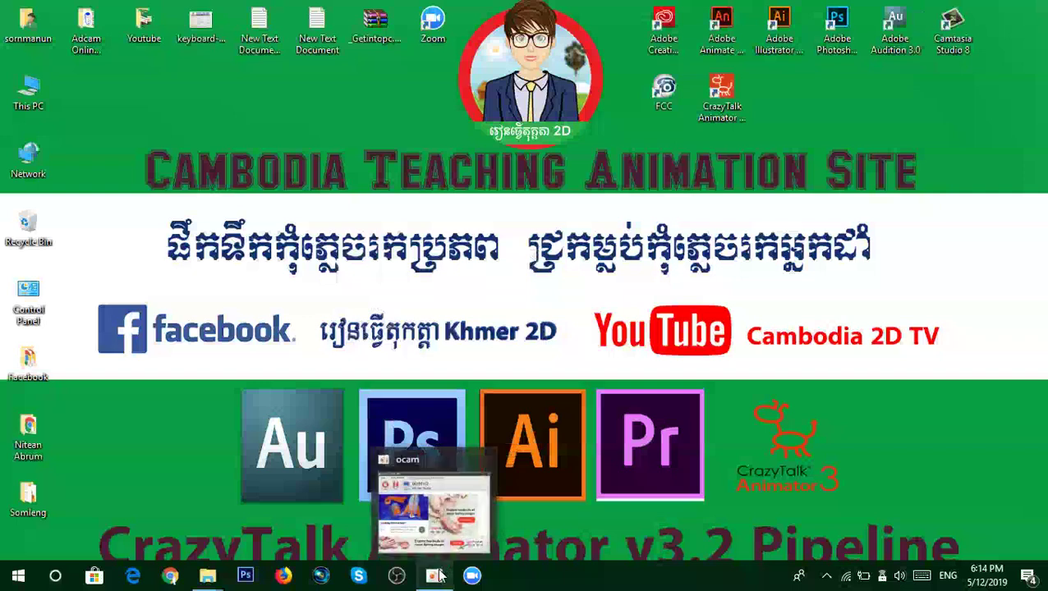